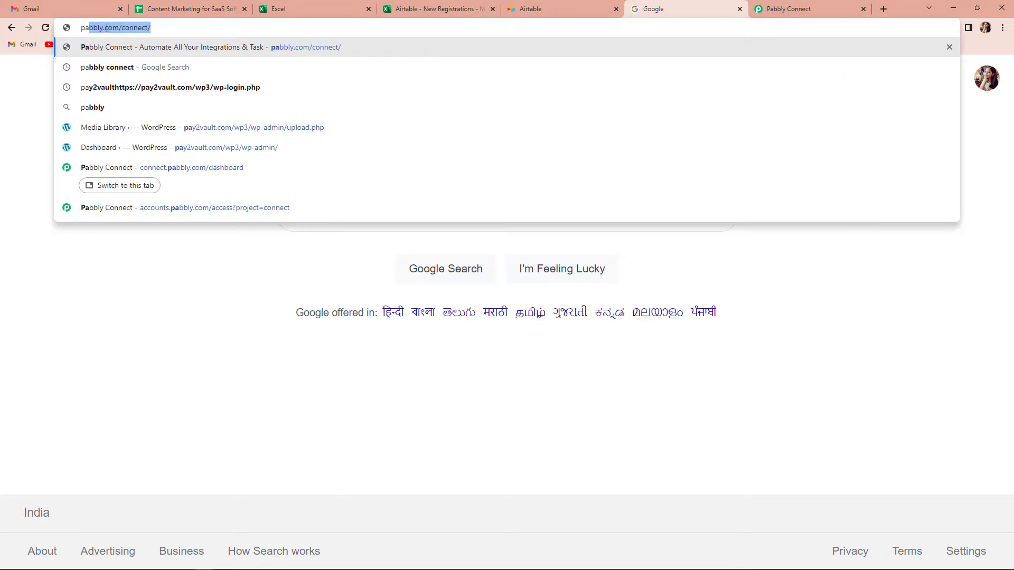
# Load the Pabbly website, sign in, and open the Pabbly Connect dashboard.
pyautogui.press('Return')
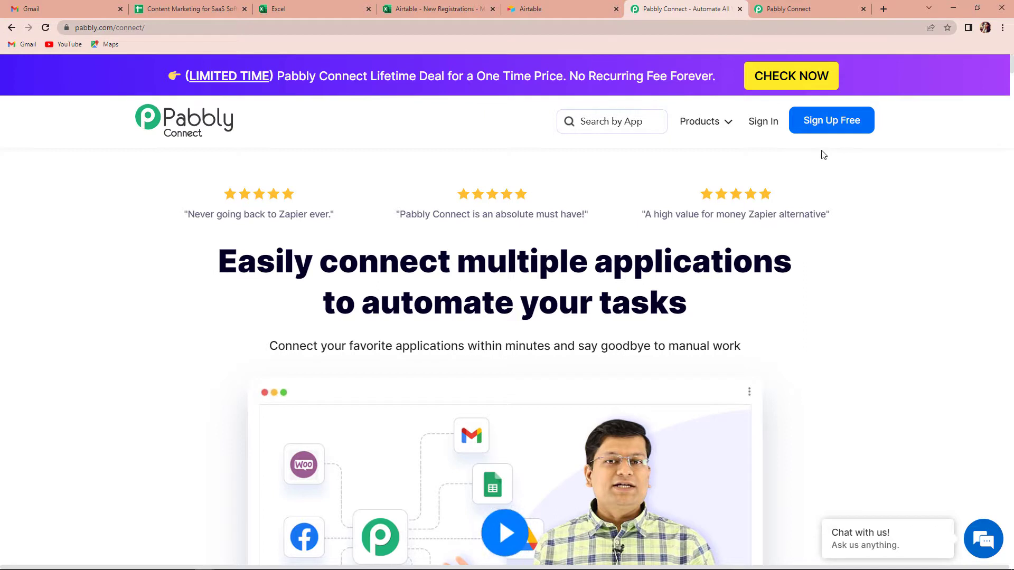
pyautogui.click(763, 123)
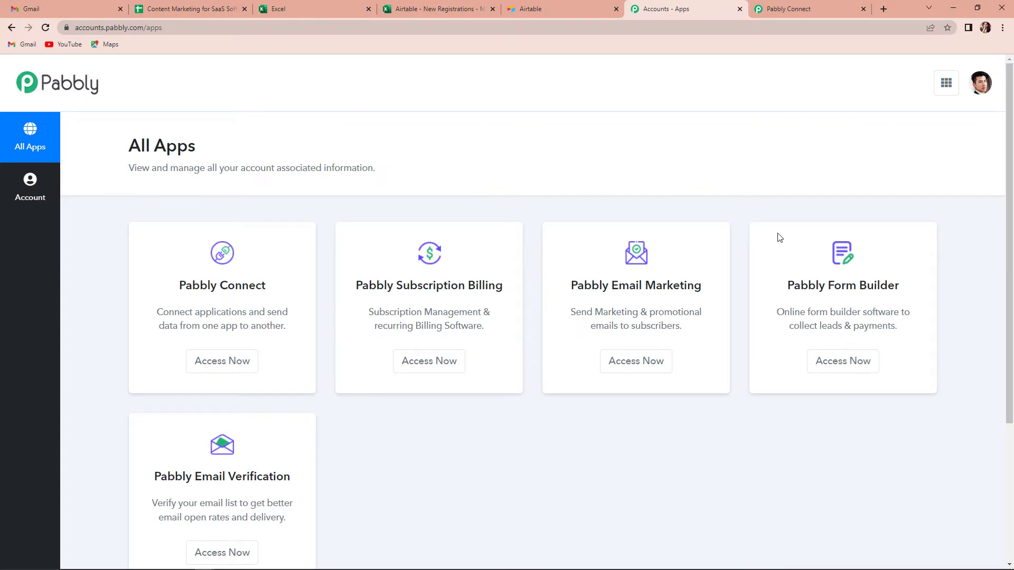
pyautogui.click(216, 362)
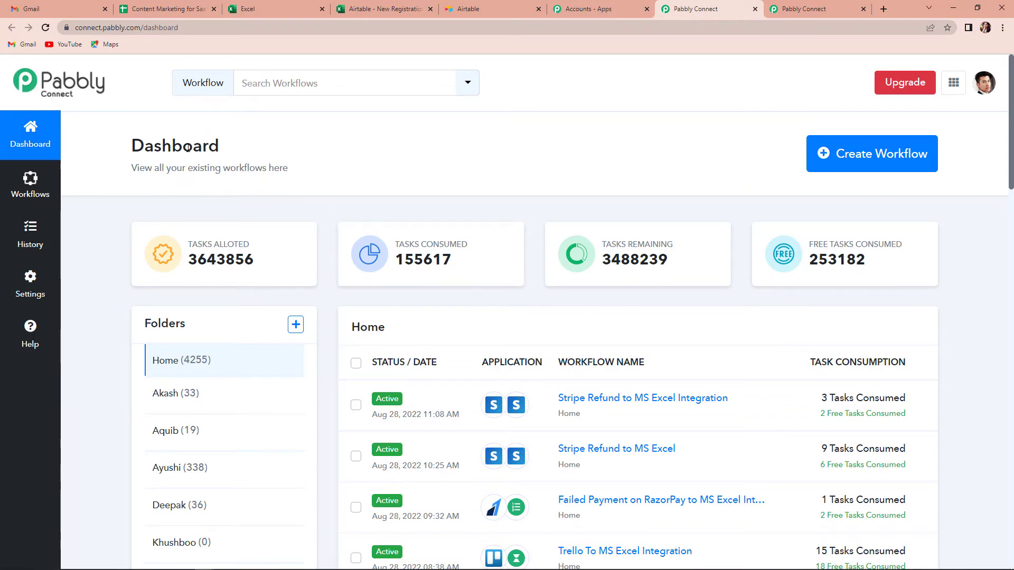
# Create a new workflow named 'Airtable To MS Excel Integration'.
pyautogui.click(898, 160)
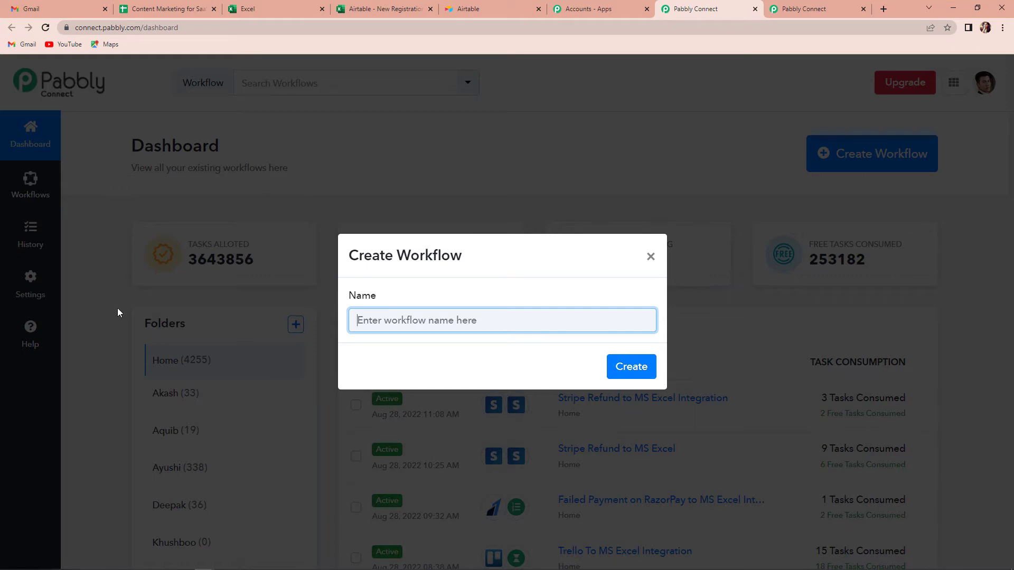
pyautogui.write('Airtable To MS Excel Integration')
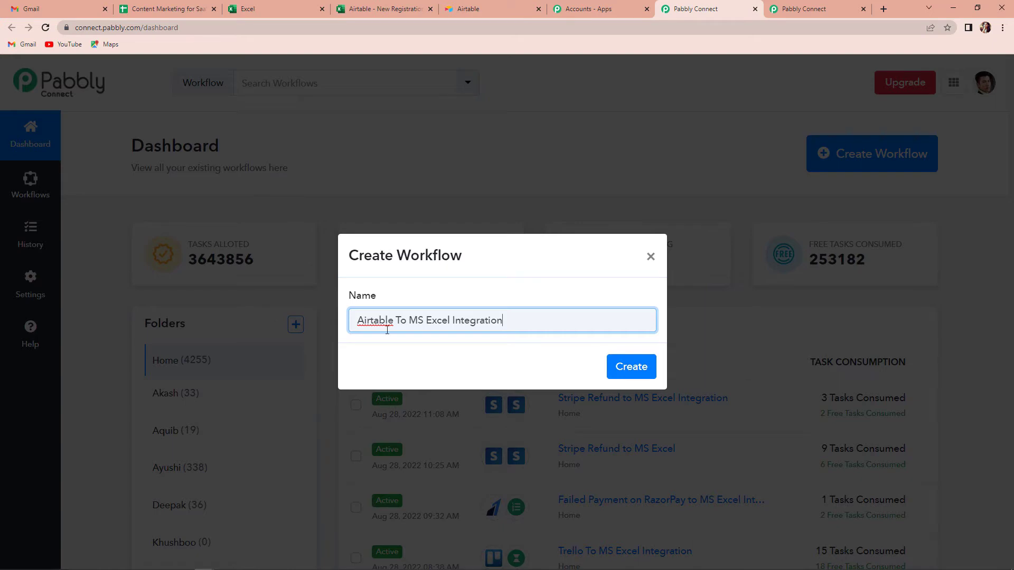
pyautogui.click(633, 367)
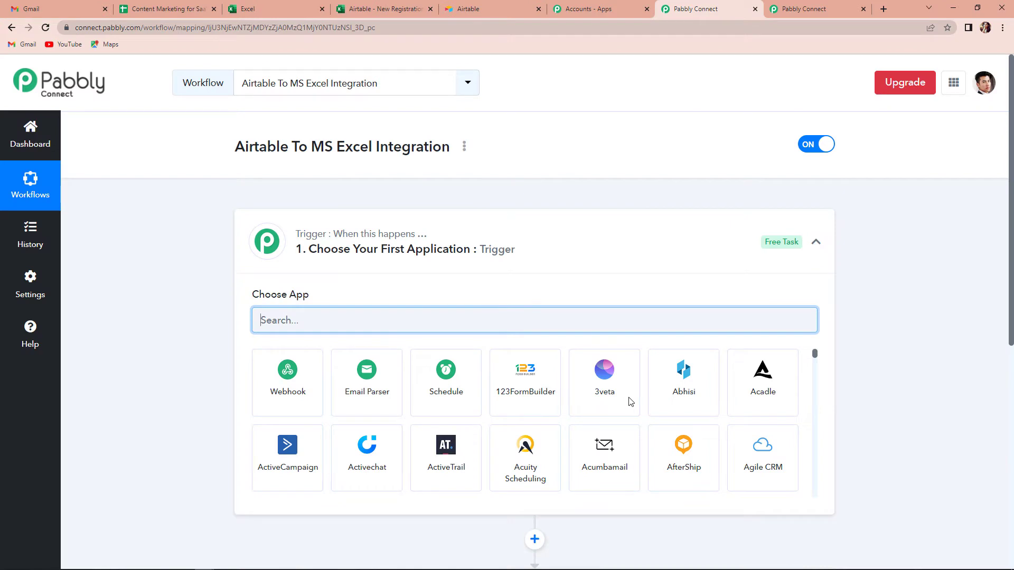
# Set the trigger app to Airtable with the New Record event and start connecting the account.
pyautogui.scroll(-3, 528, 333)
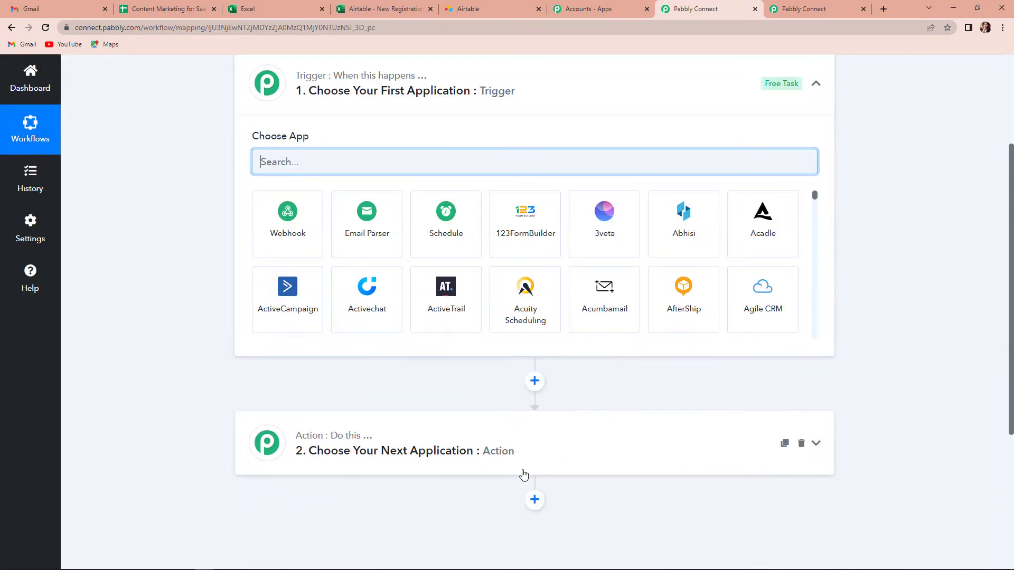
pyautogui.scroll(1, 523, 475)
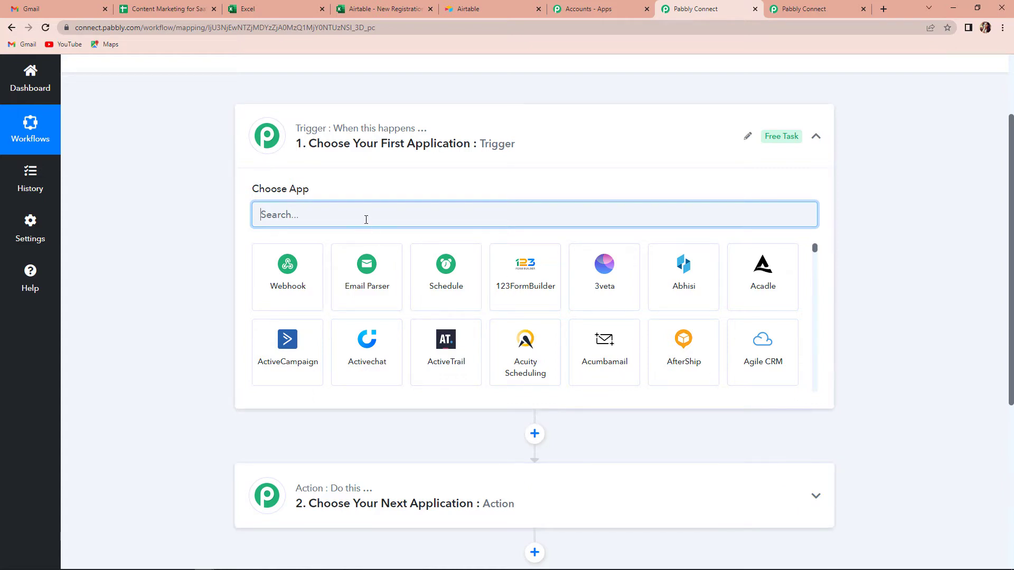
pyautogui.write('Airtable')
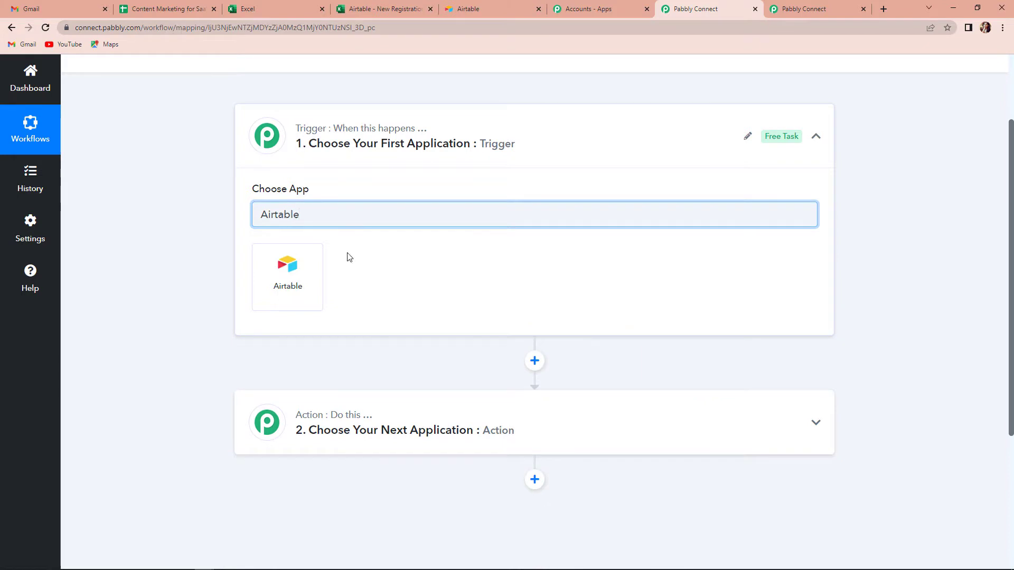
pyautogui.click(309, 274)
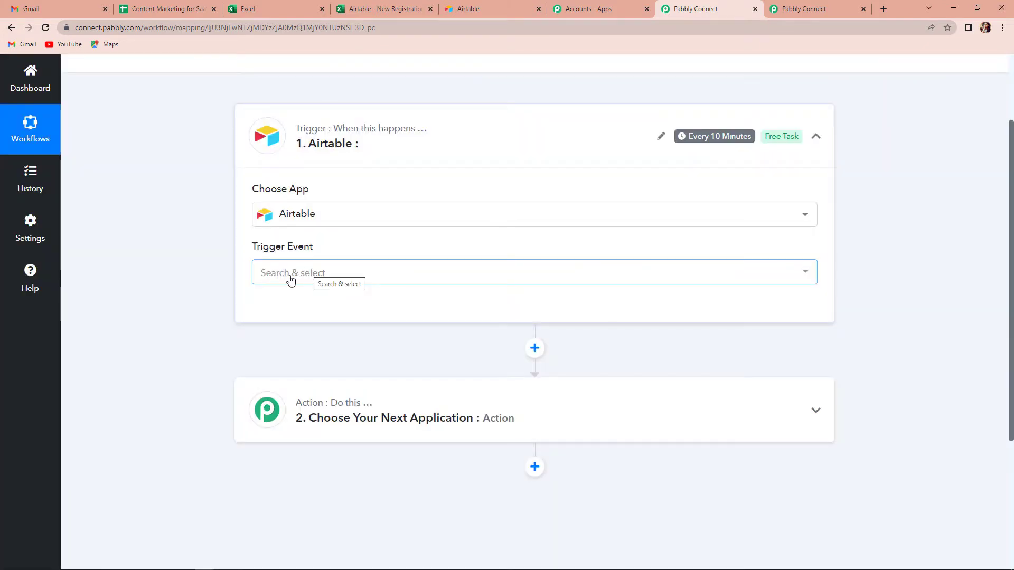
pyautogui.click(290, 280)
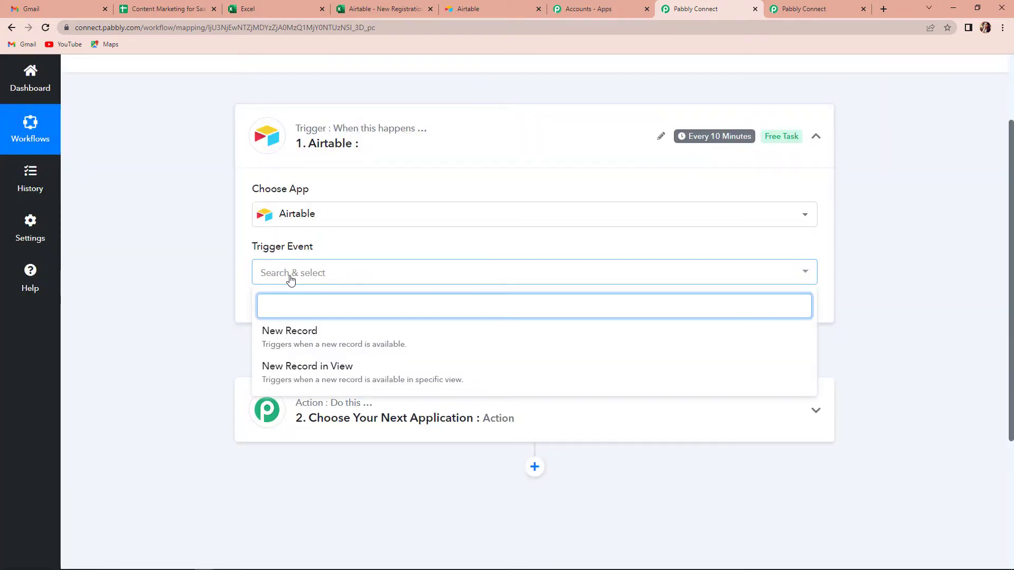
pyautogui.click(295, 341)
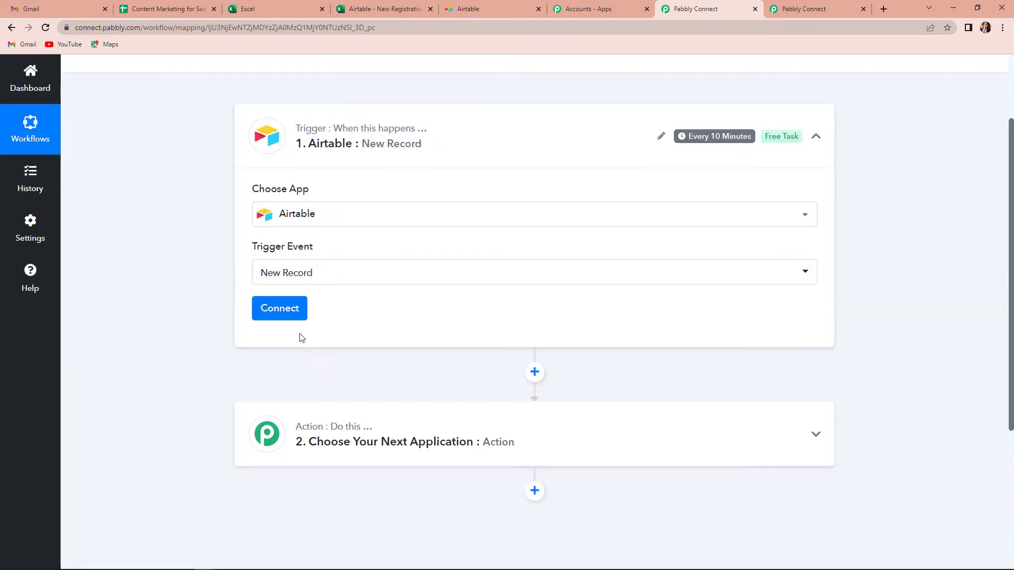
pyautogui.click(282, 311)
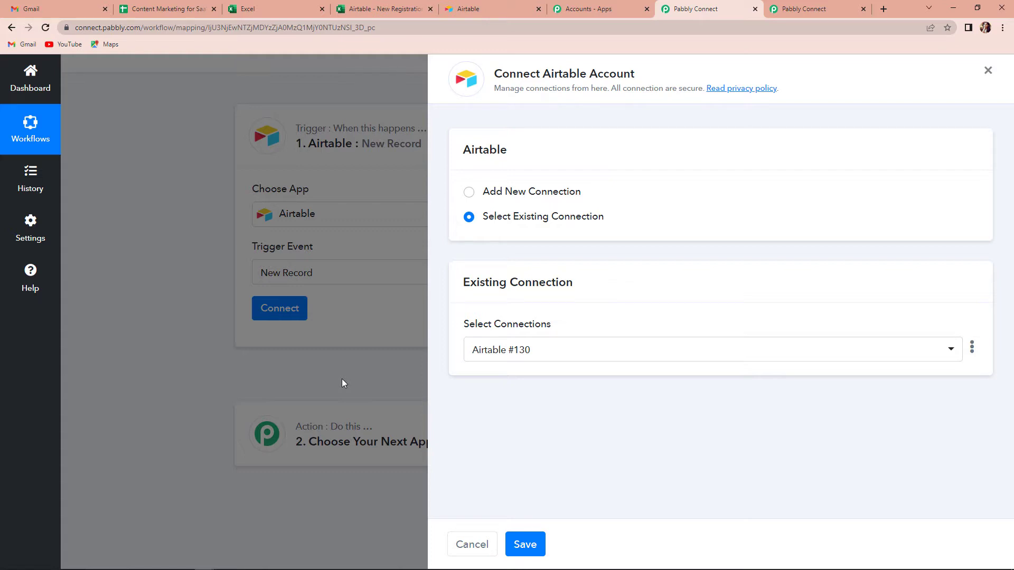
pyautogui.click(468, 192)
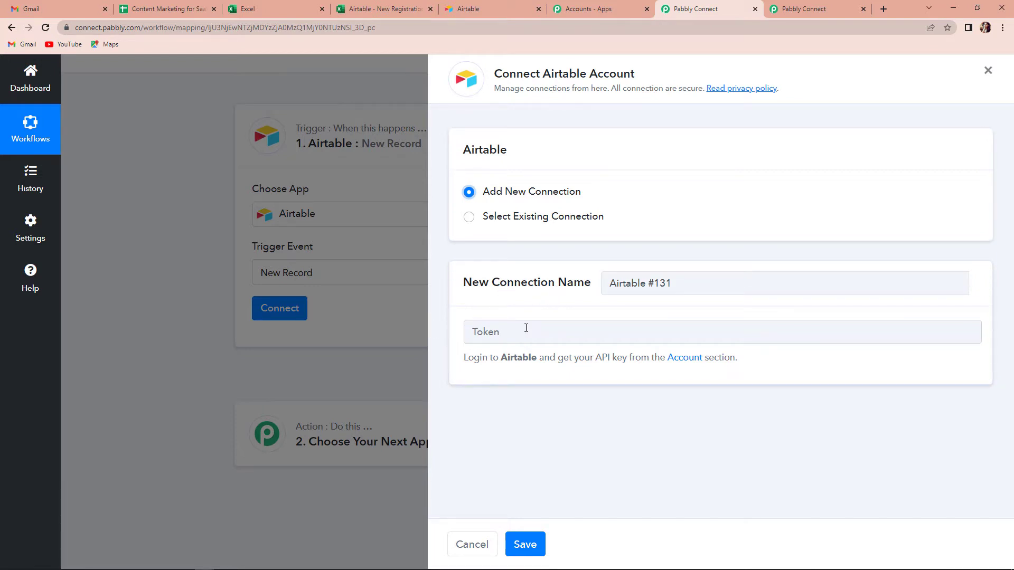
pyautogui.click(677, 363)
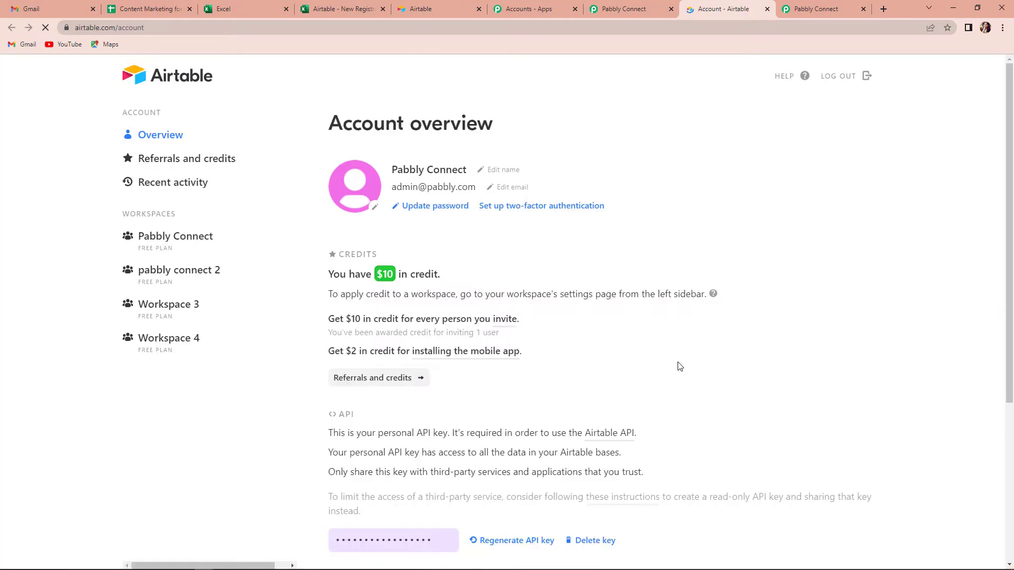
pyautogui.scroll(-5, 576, 288)
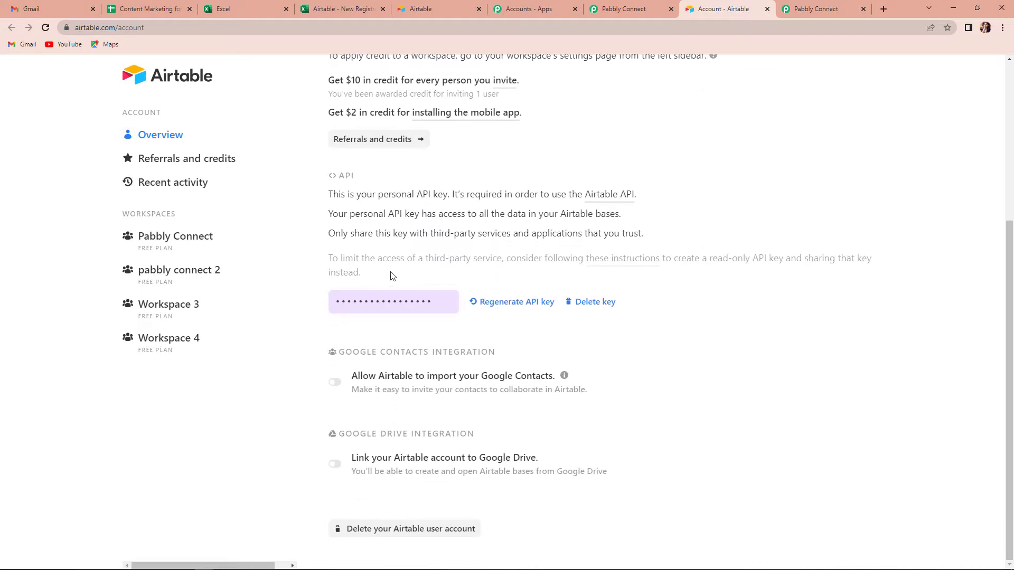
pyautogui.click(440, 306)
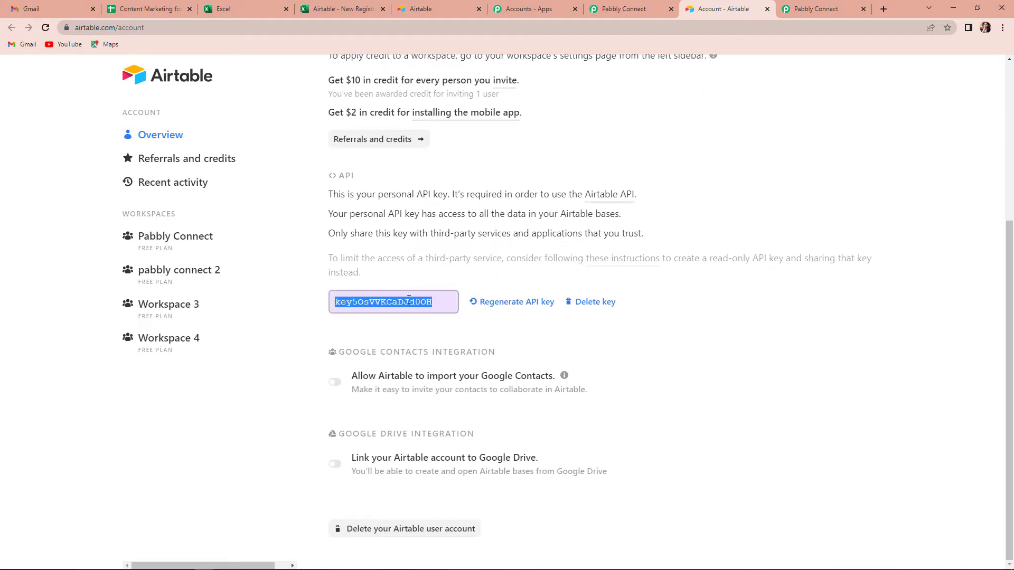
pyautogui.rightClick(408, 300)
pyautogui.click(429, 310)
# Paste the API key into the Token field and save the Airtable connection.
pyautogui.click(622, 10)
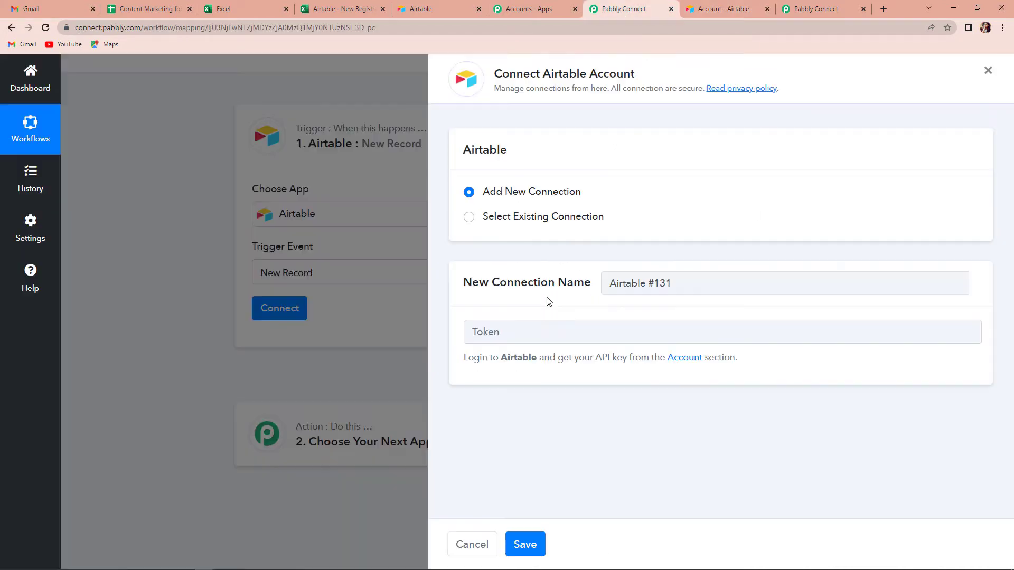
pyautogui.click(534, 332)
pyautogui.hotkey('ctrl', 'v')
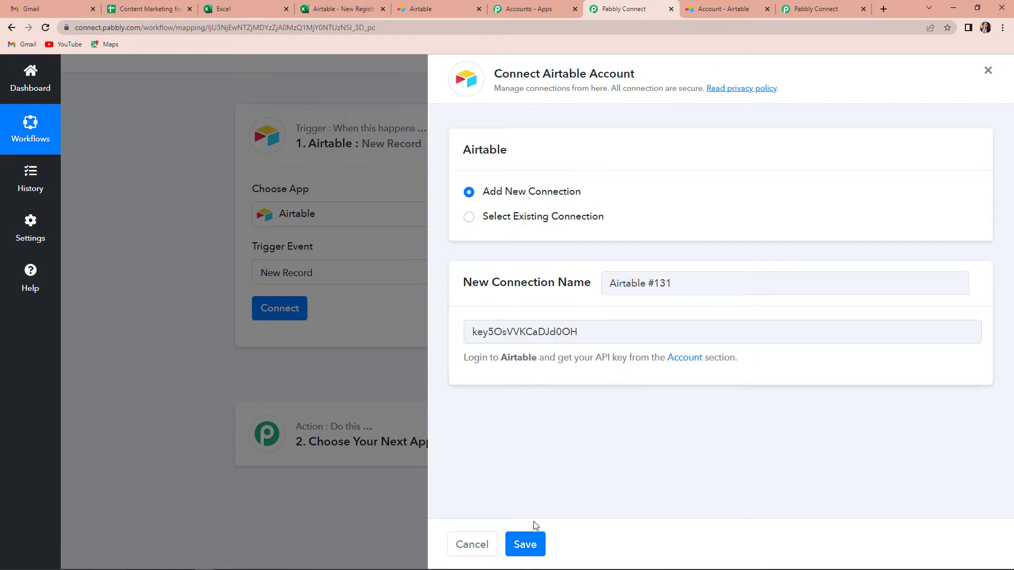
pyautogui.click(527, 544)
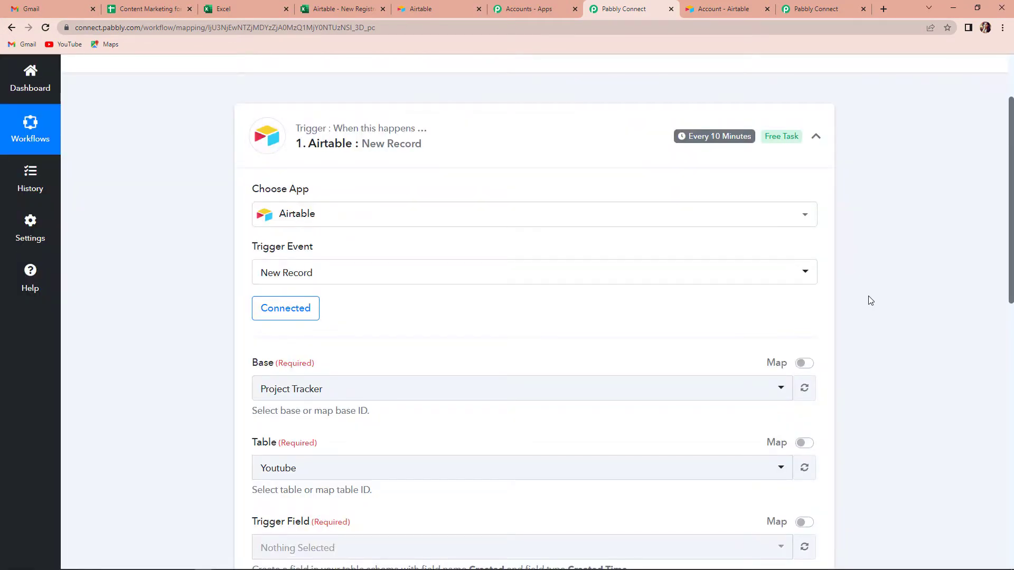
pyautogui.scroll(-3, 868, 296)
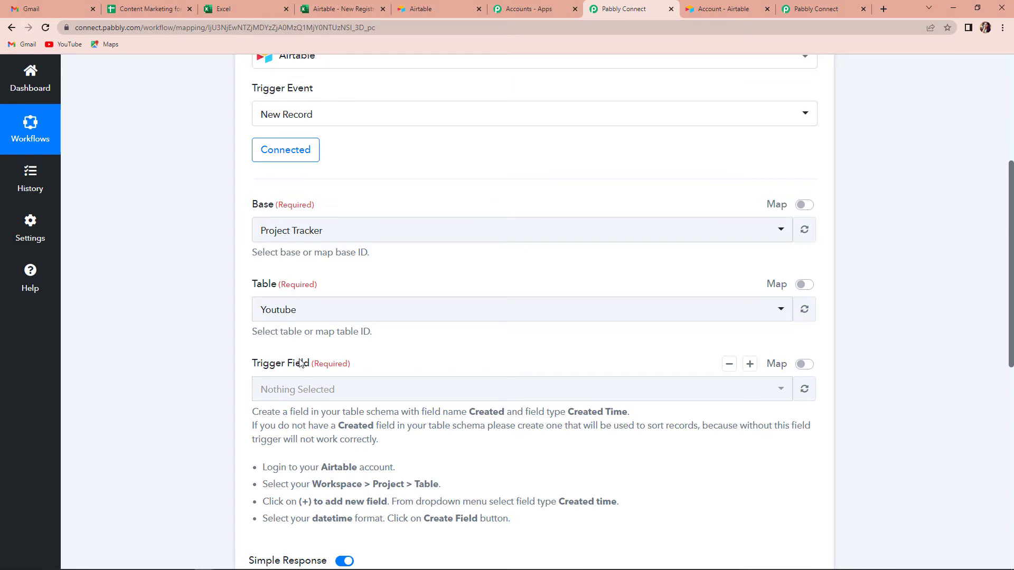
pyautogui.click(724, 9)
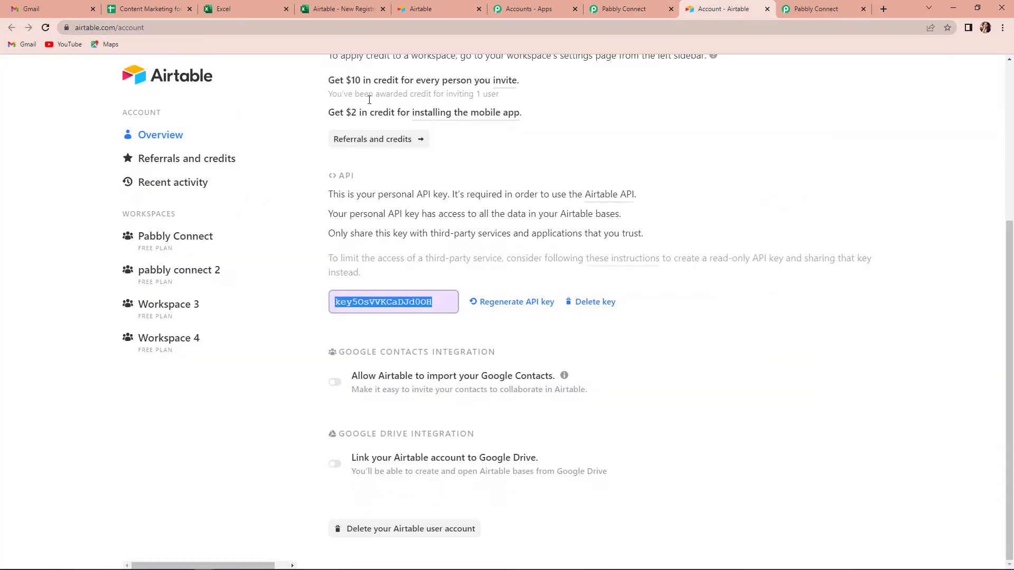
# Open the New Registrations base from the Airtable Bases home page.
pyautogui.scroll(4, 247, 231)
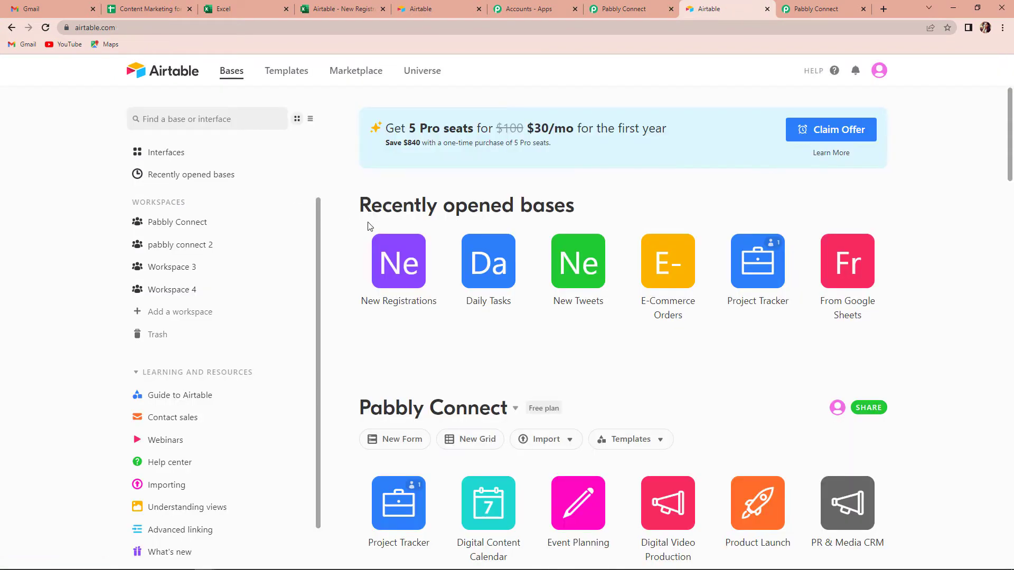
pyautogui.scroll(-2, 848, 226)
pyautogui.click(401, 270)
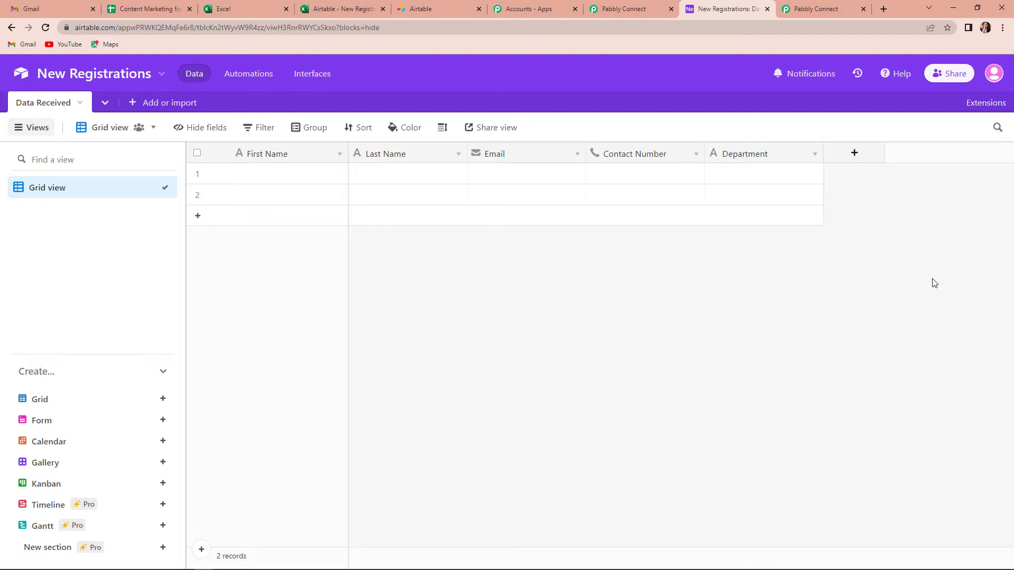
# Point the Airtable trigger to base New Registrations, keeping table Data Received.
pyautogui.click(614, 10)
pyautogui.click(335, 231)
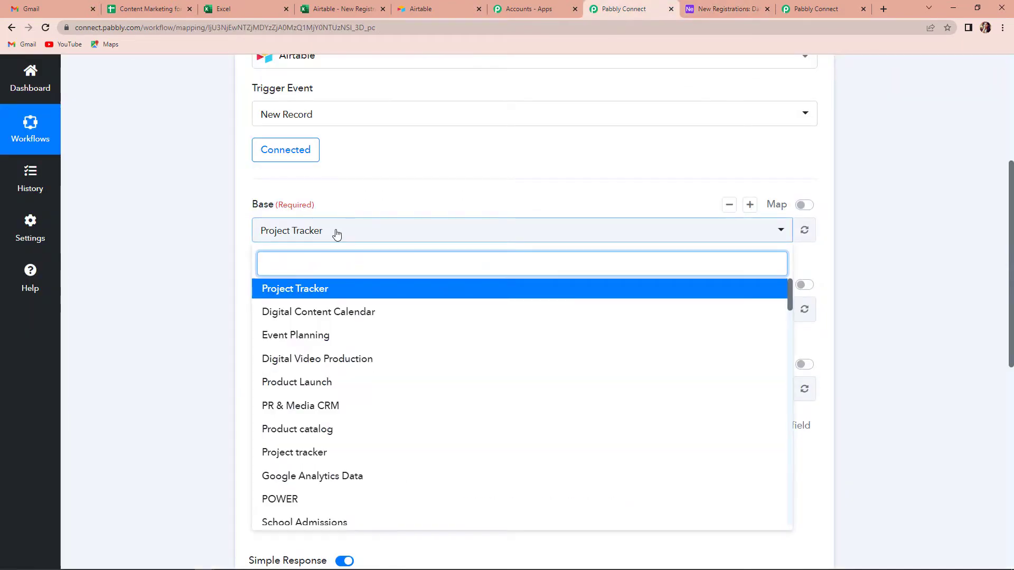
pyautogui.write('new')
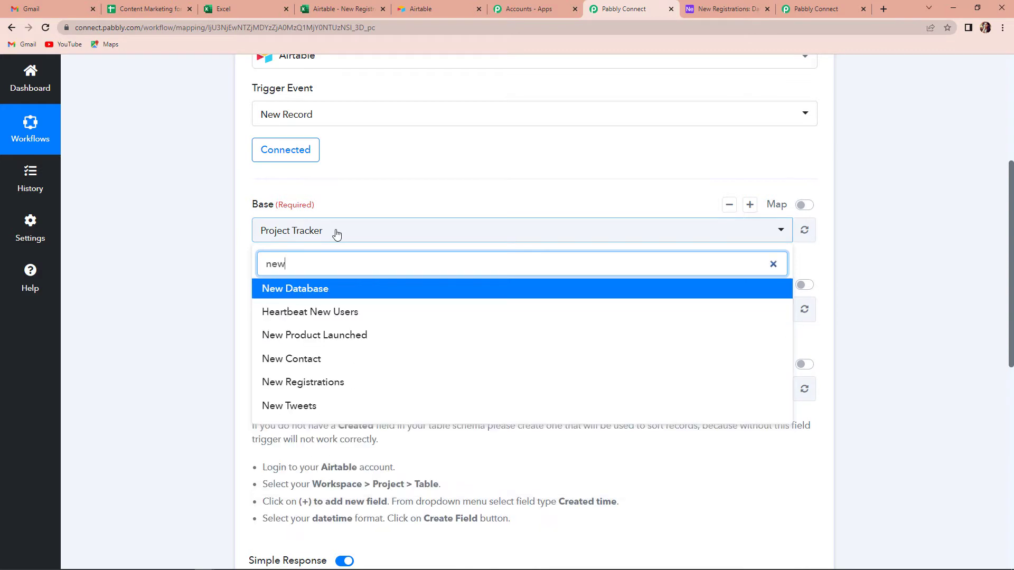
pyautogui.click(285, 383)
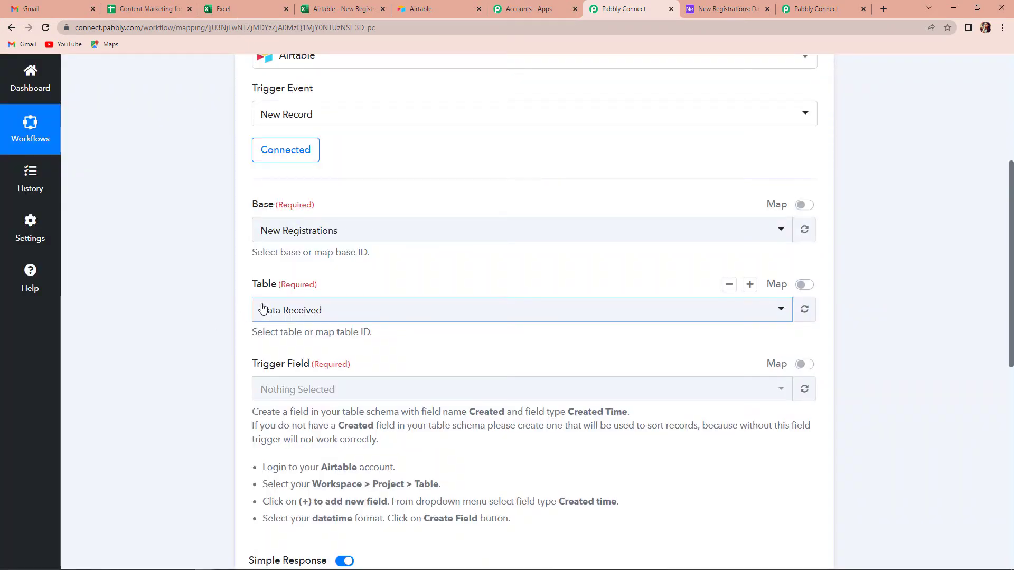
pyautogui.click(331, 312)
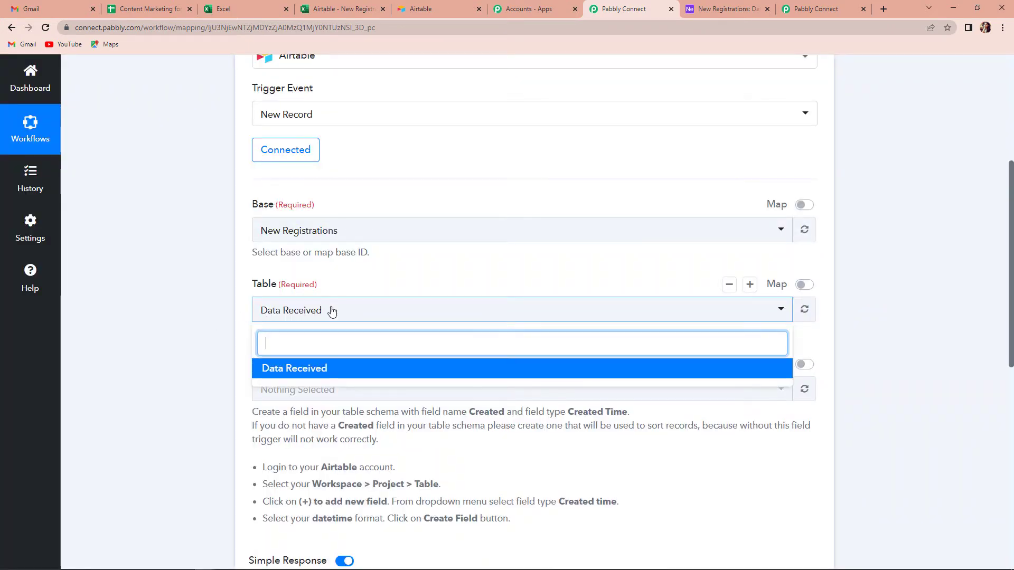
pyautogui.click(229, 317)
pyautogui.scroll(-4, 244, 324)
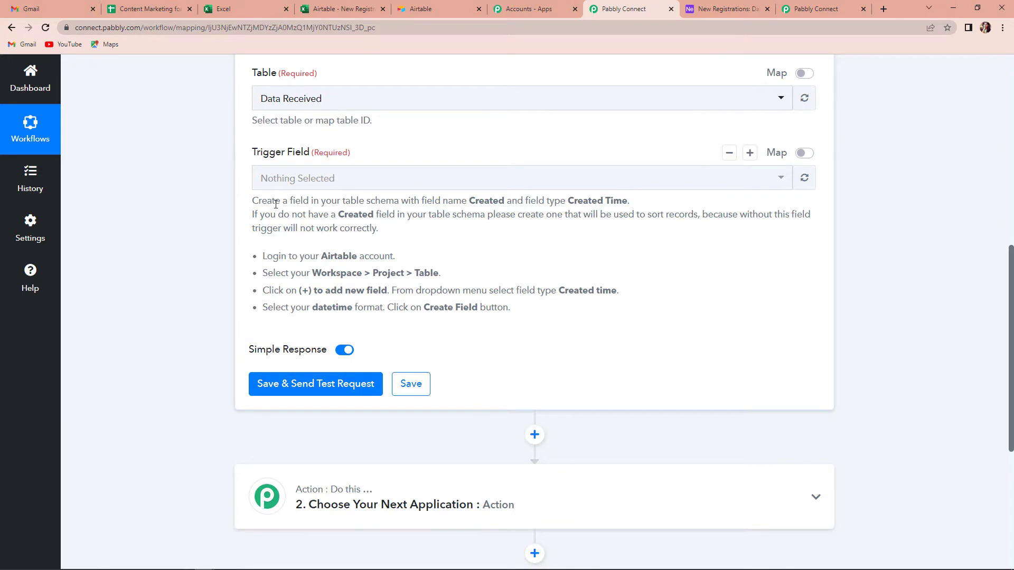
pyautogui.scroll(1, 276, 204)
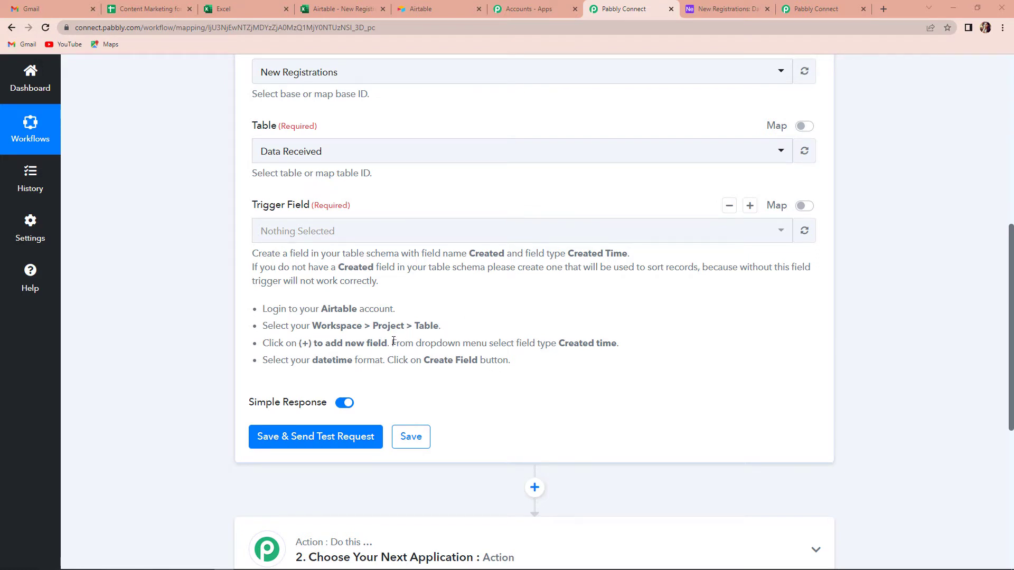
pyautogui.click(720, 9)
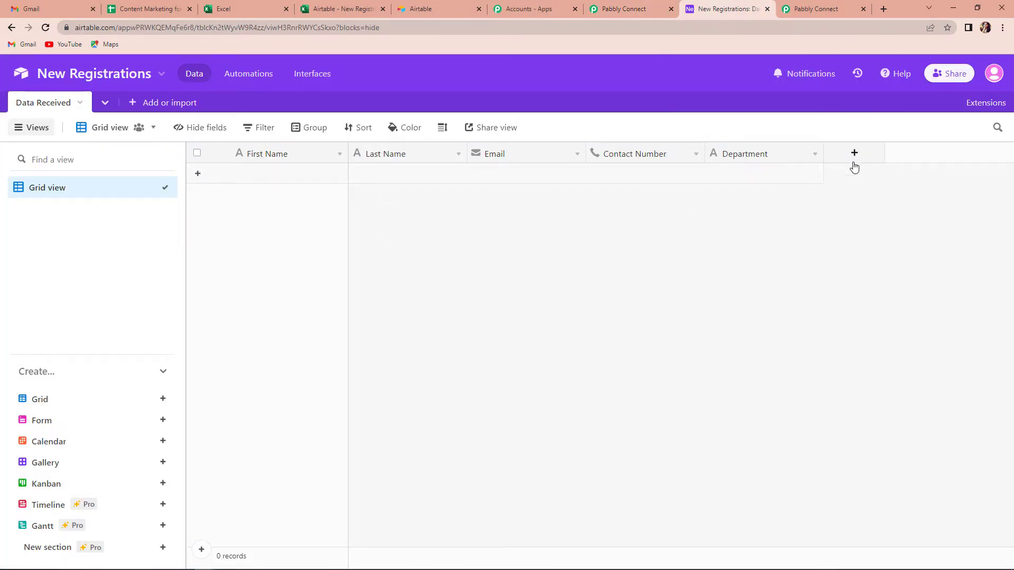
# Add a Created time field named 'Created' to the Data Received table.
pyautogui.click(649, 9)
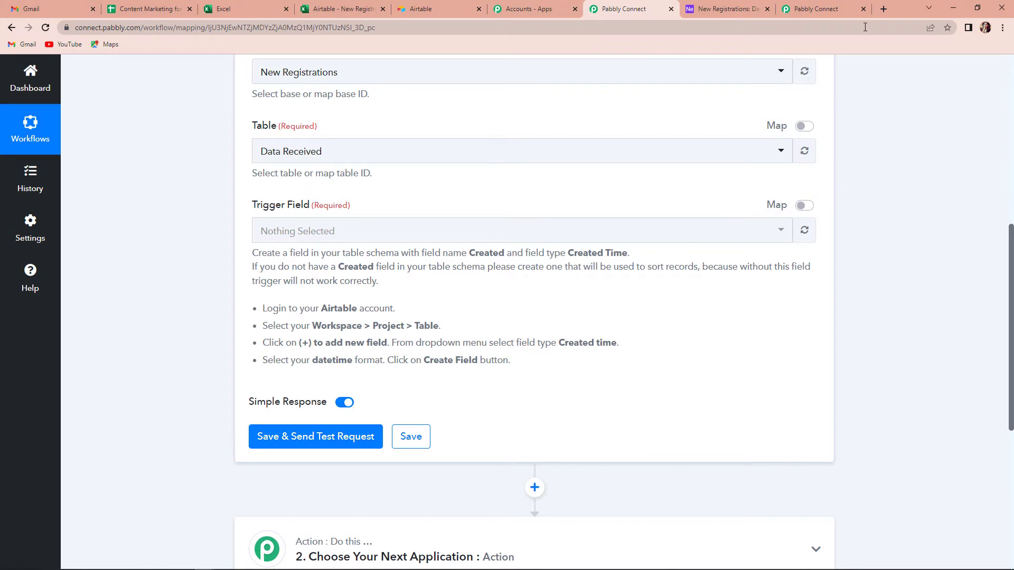
pyautogui.click(728, 9)
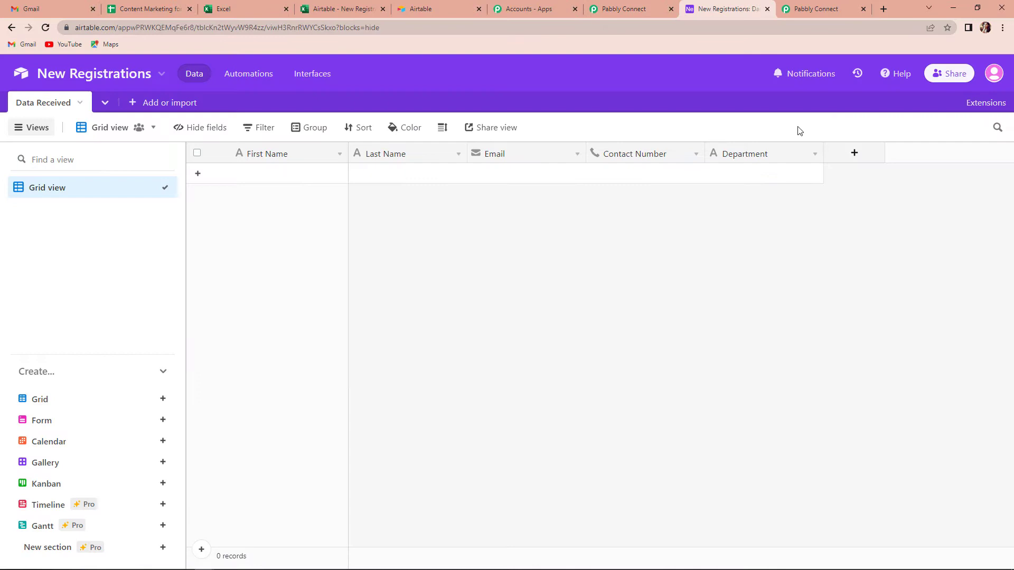
pyautogui.click(854, 154)
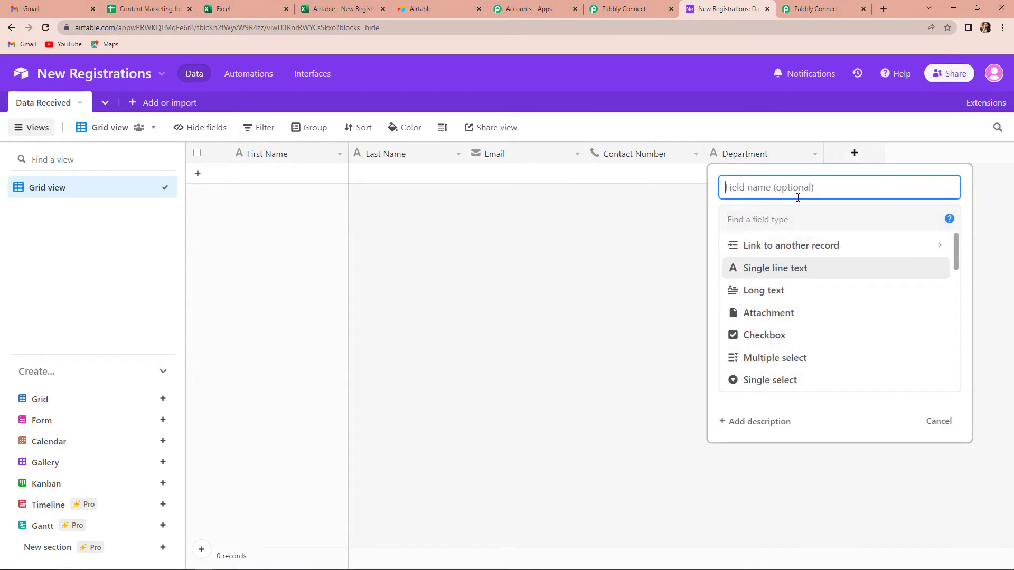
pyautogui.click(772, 221)
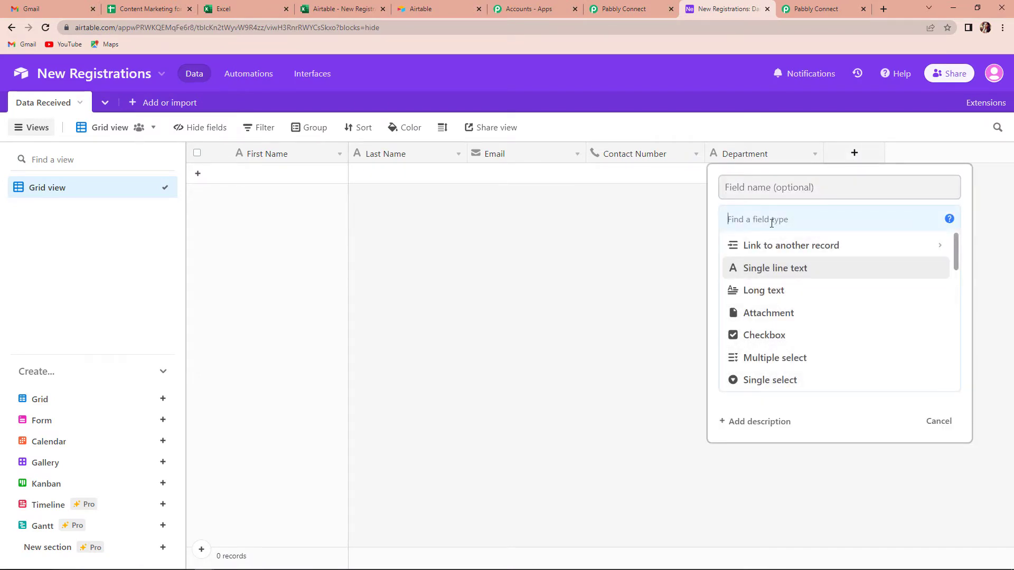
pyautogui.write('created')
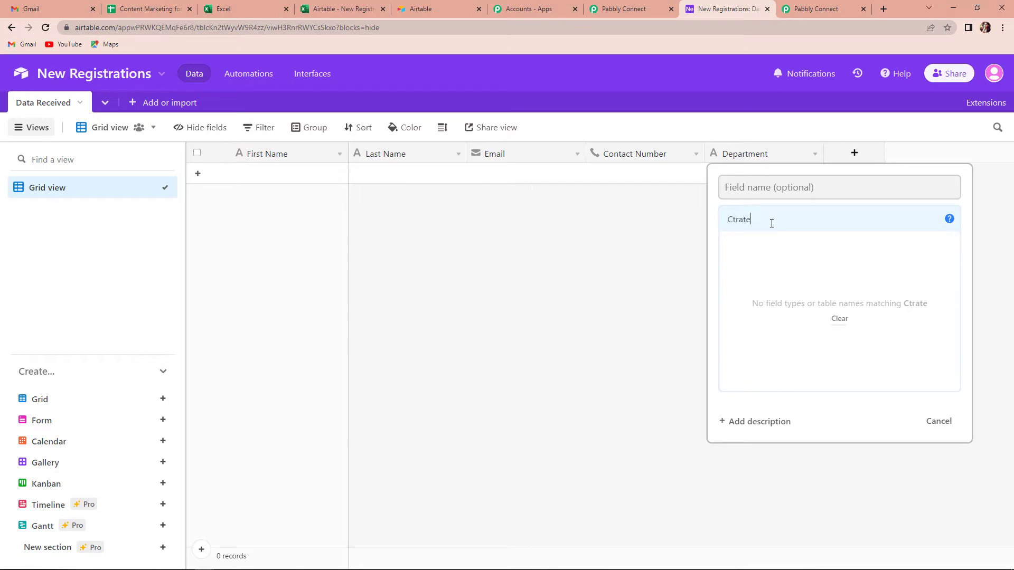
pyautogui.click(776, 270)
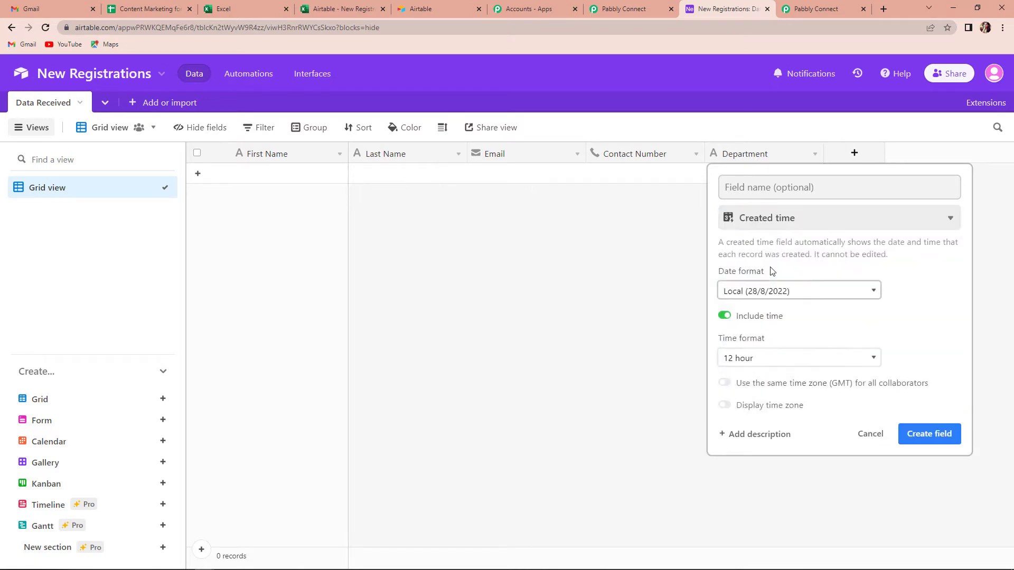
pyautogui.click(768, 189)
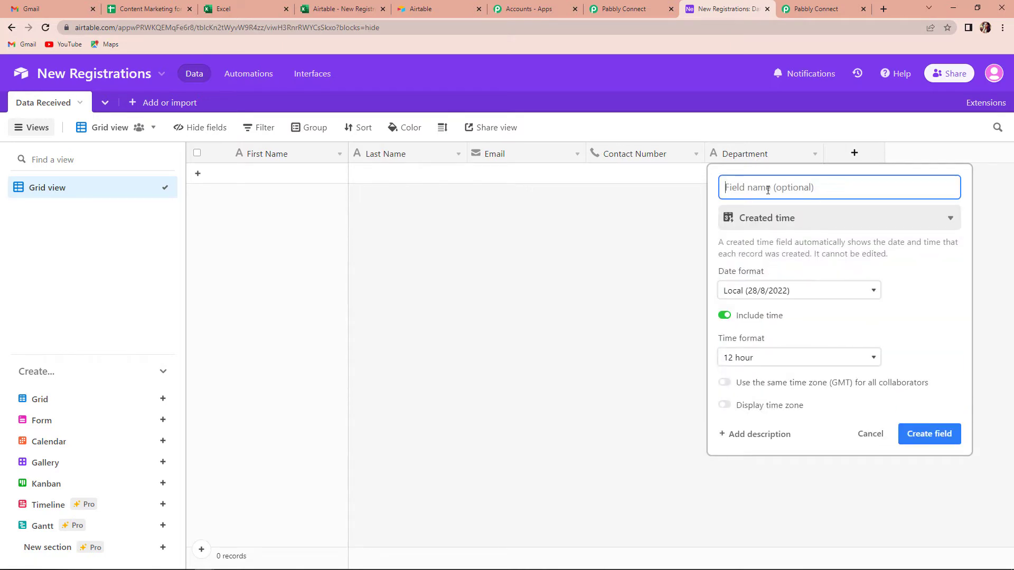
pyautogui.click(617, 10)
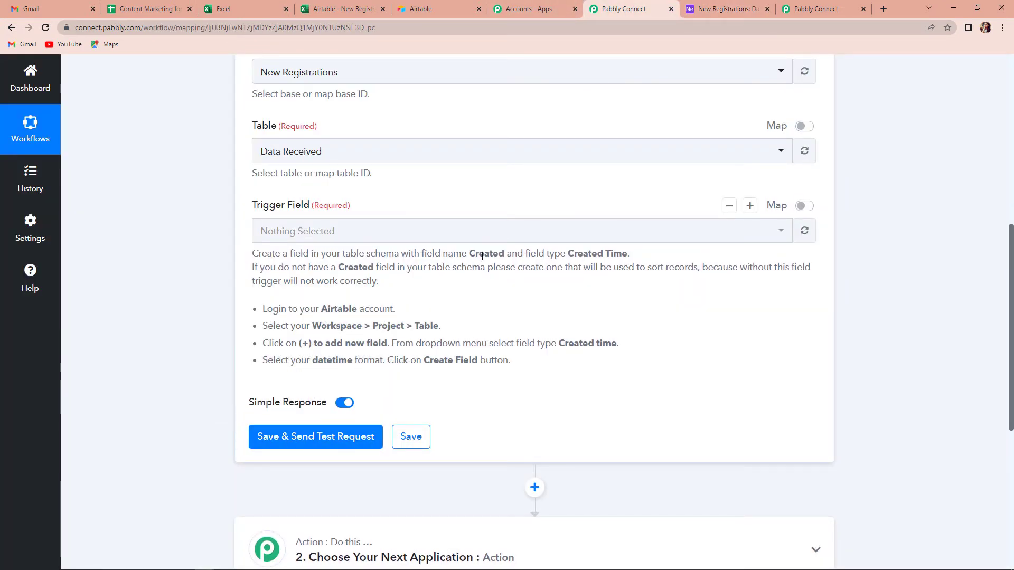
pyautogui.hotkey('ctrl', 'Tab')
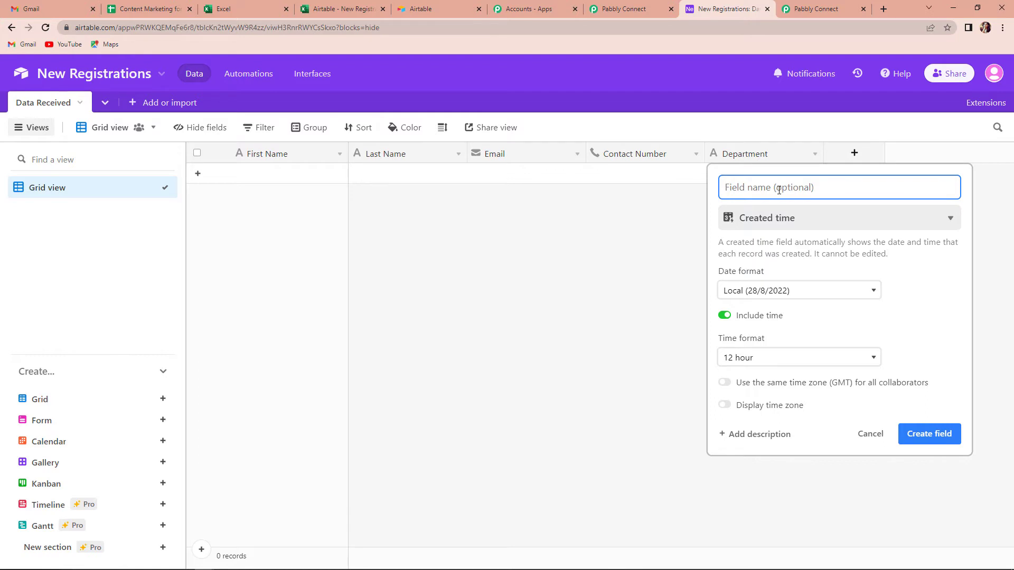
pyautogui.write('Created')
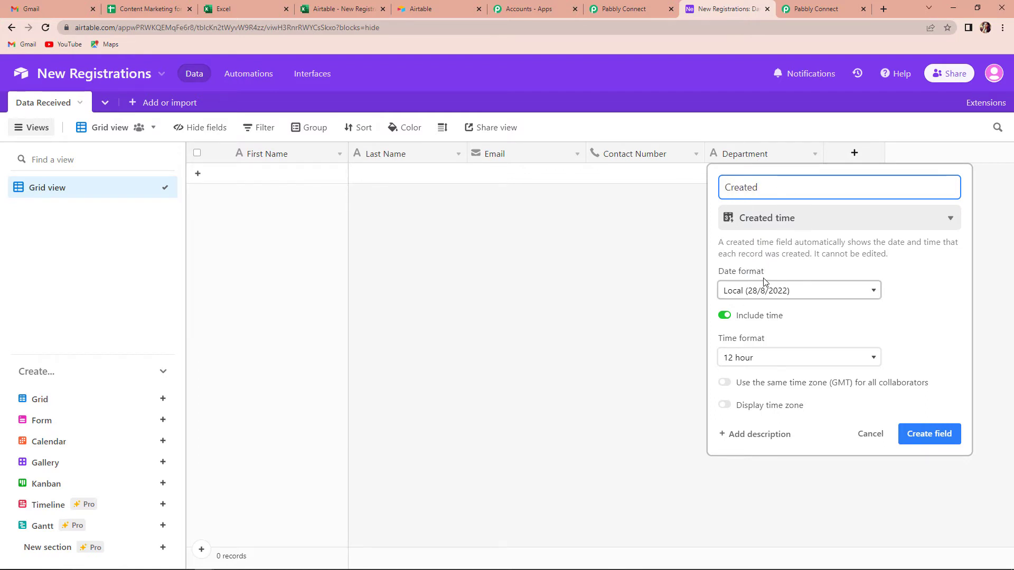
pyautogui.click(920, 438)
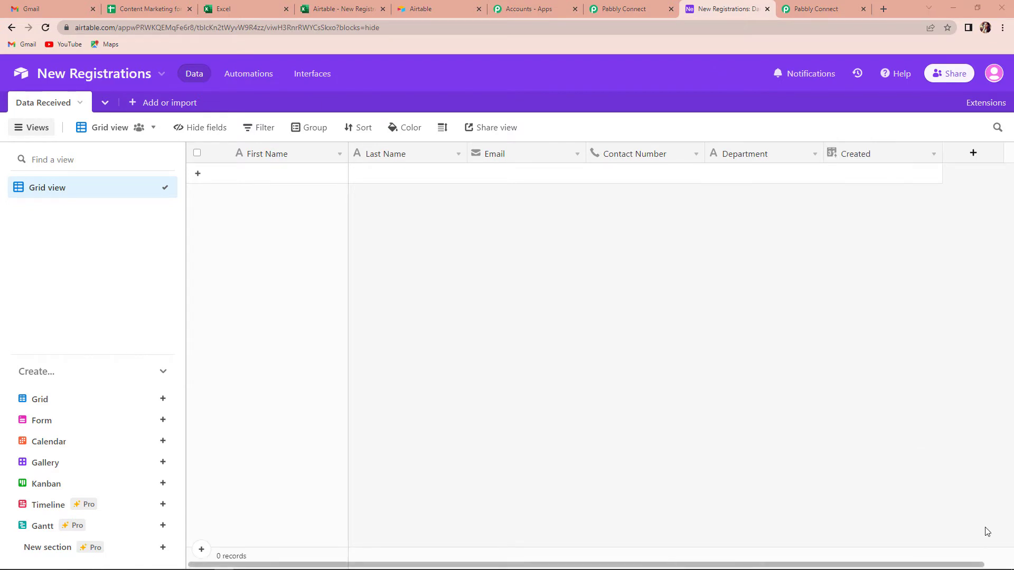
# Set the Trigger Field to Created, save, and send a test request.
pyautogui.click(625, 9)
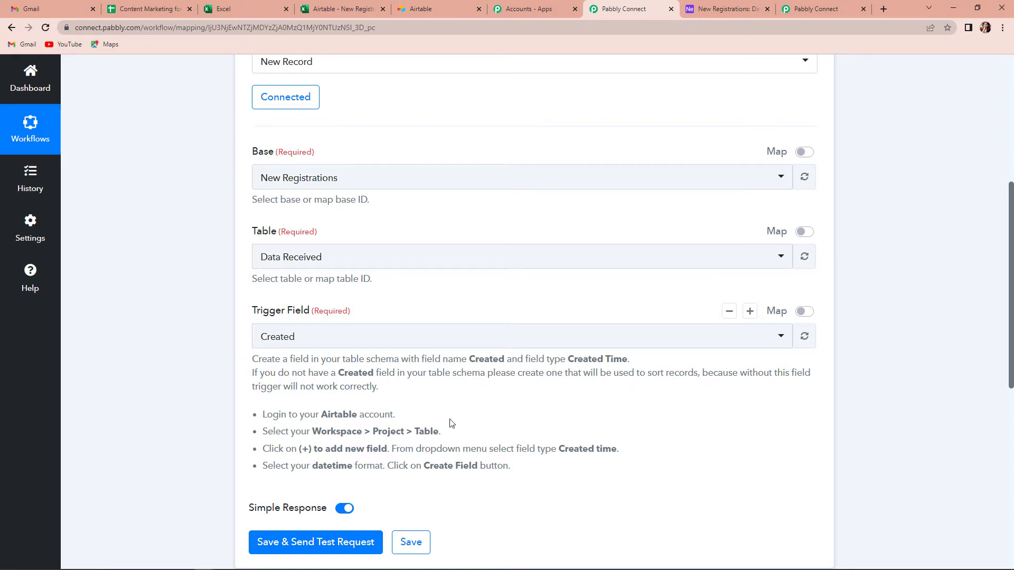
pyautogui.click(317, 542)
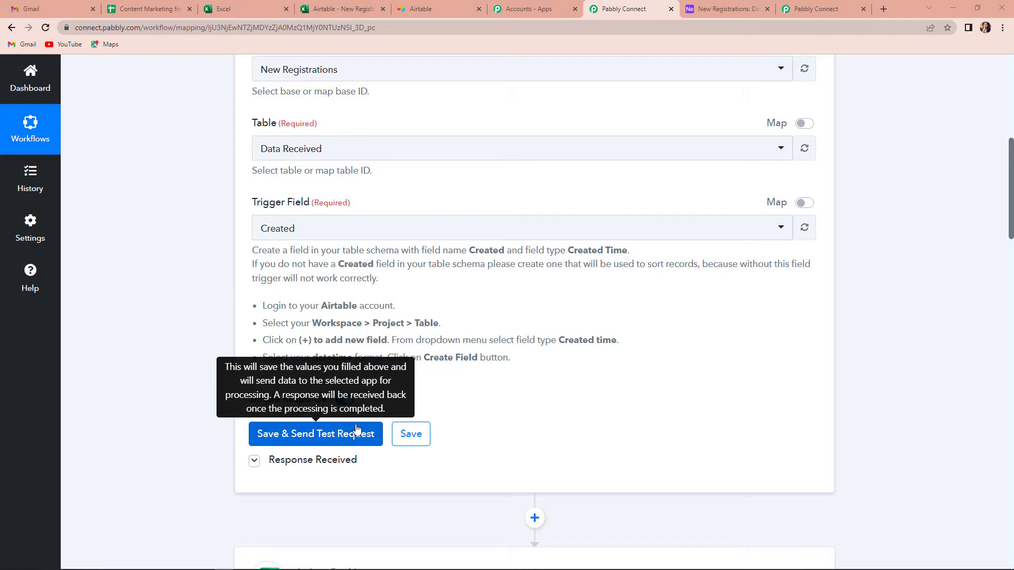
pyautogui.hotkey('ctrl', 'Tab')
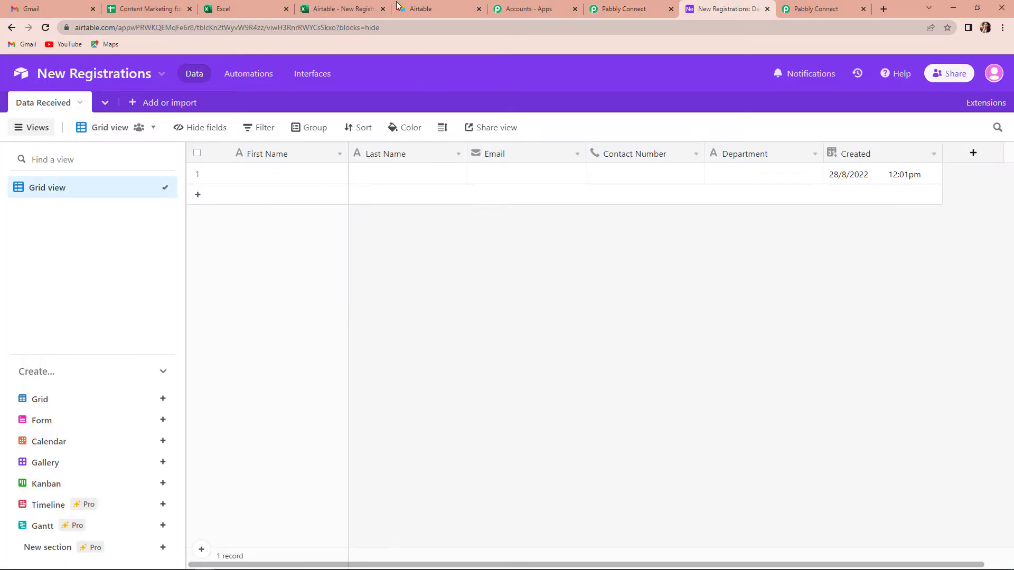
# Start a sample record with First Name 'Demo Name', Last Name 'Pabbly' and an email address.
pyautogui.click(266, 168)
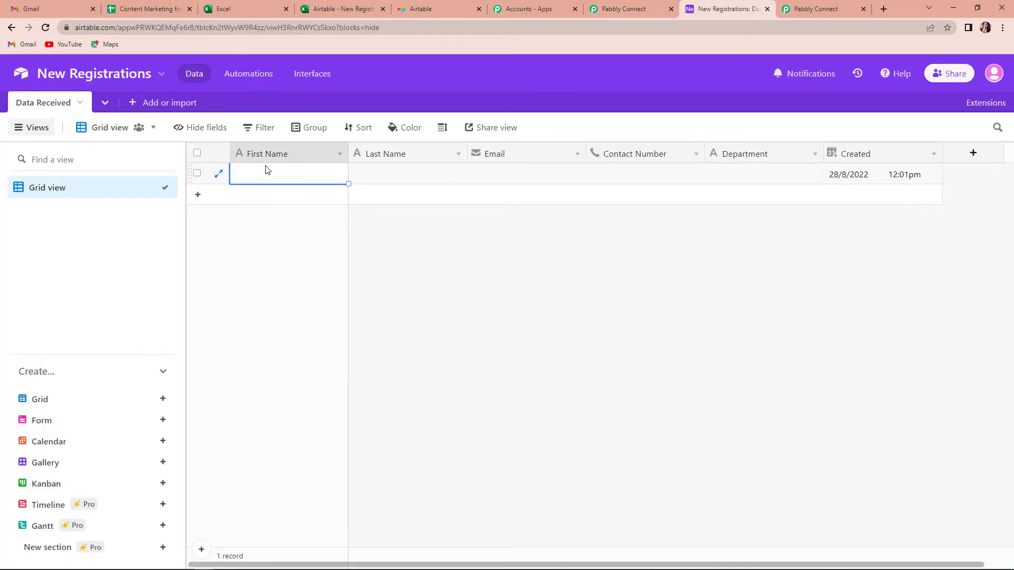
pyautogui.write('Demo Name')
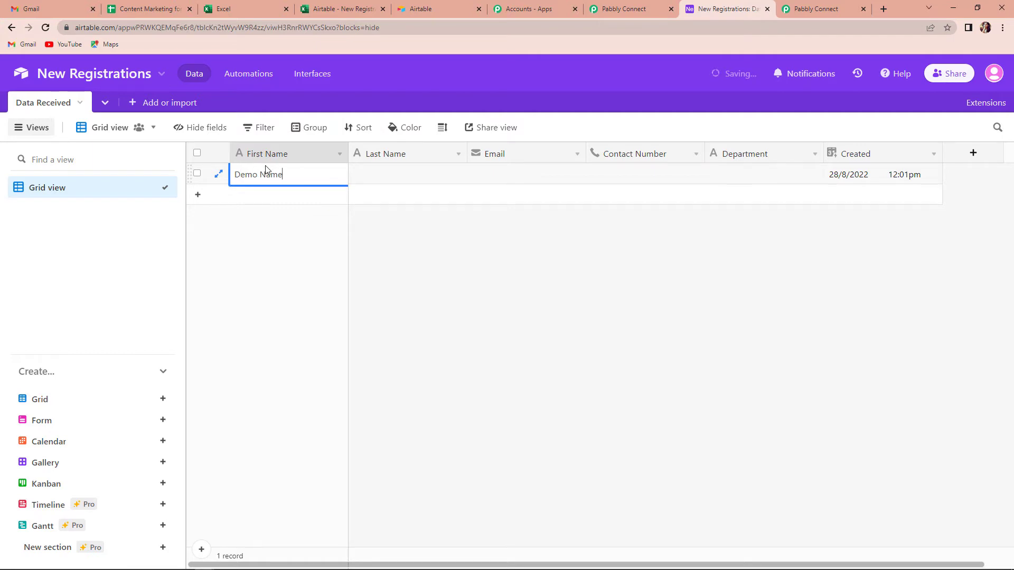
pyautogui.click(365, 175)
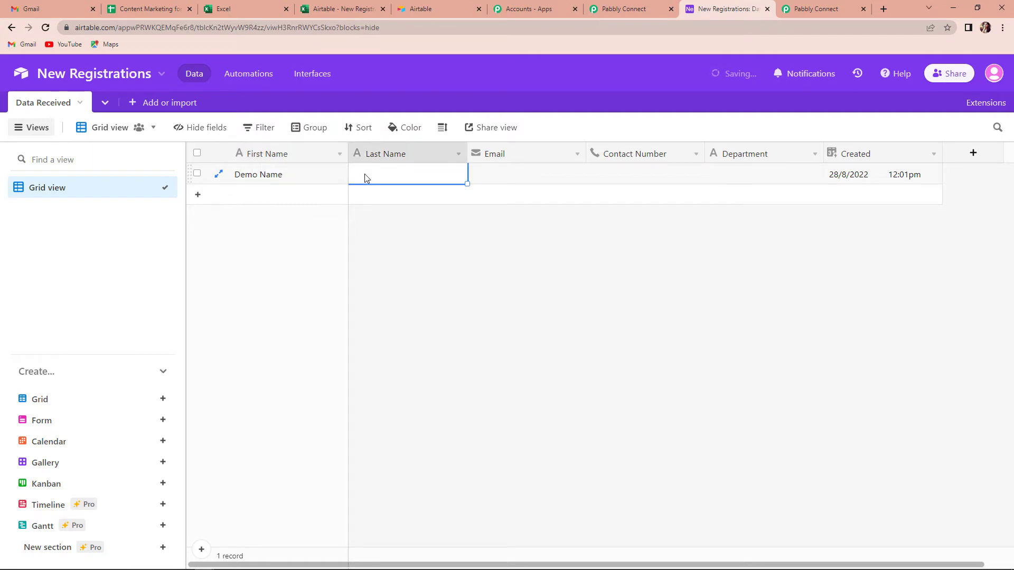
pyautogui.write('Pabbly')
pyautogui.click(547, 184)
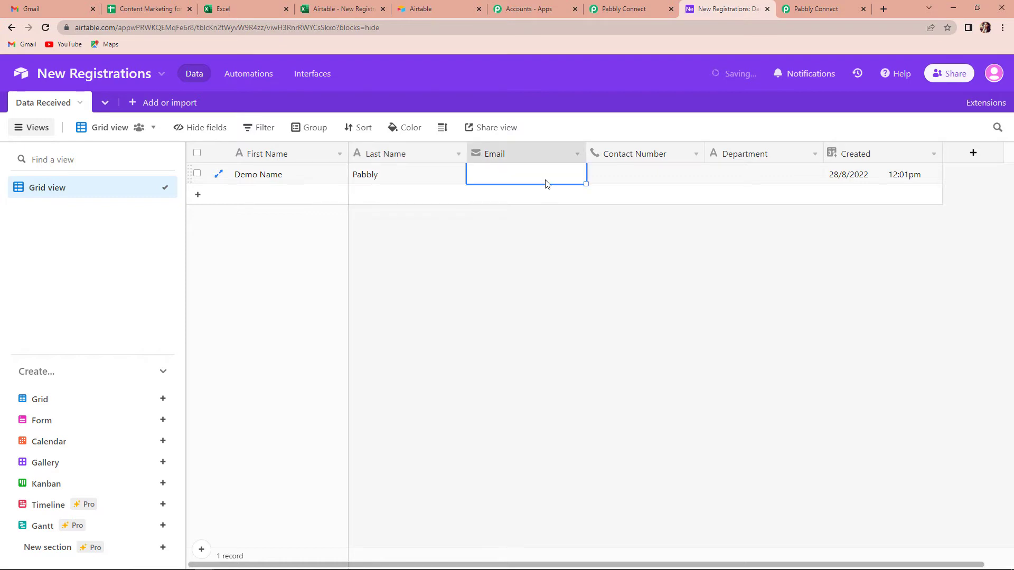
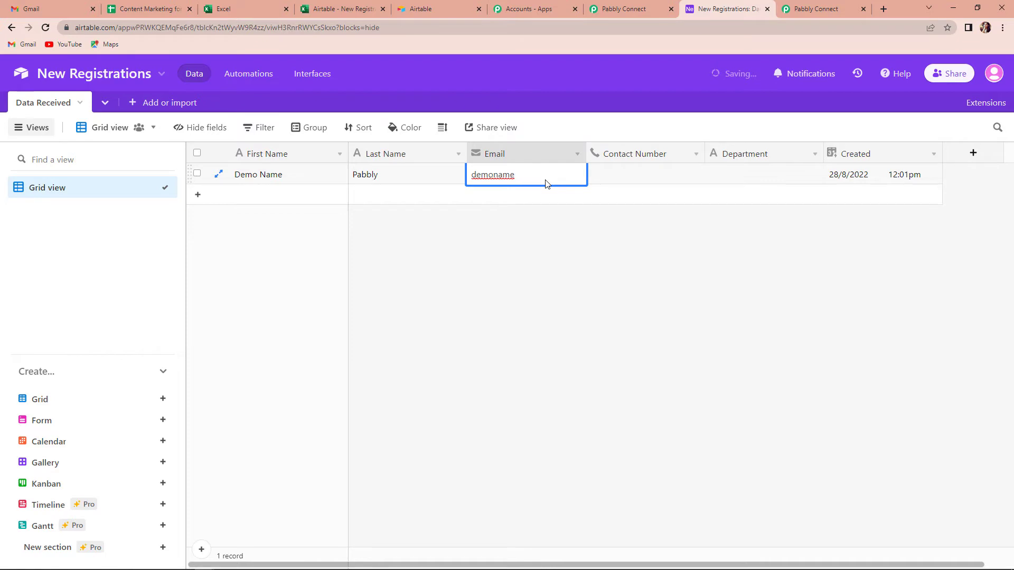
# Fill in the record's contact number and set Department to HR.
pyautogui.click(639, 176)
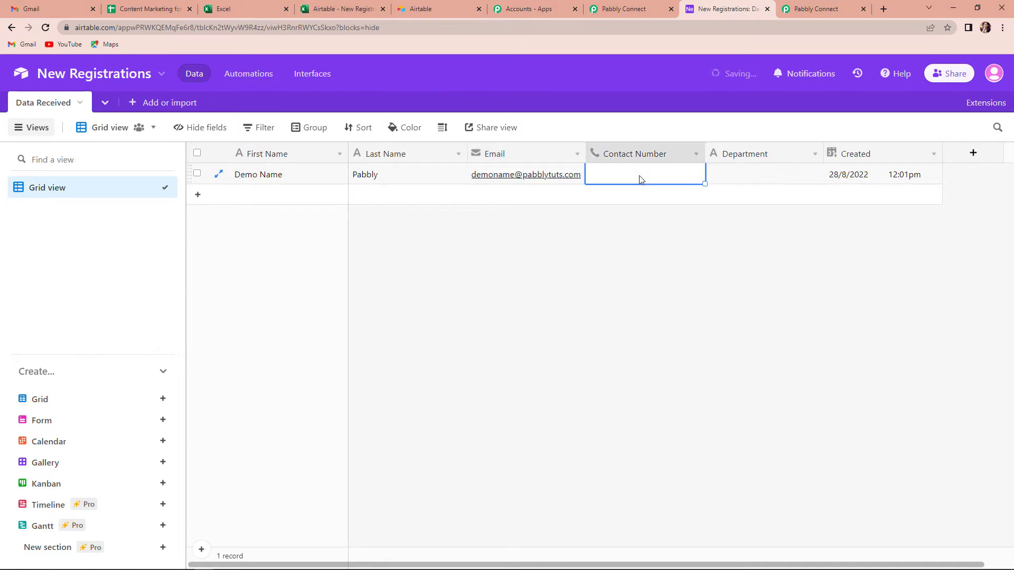
pyautogui.write('9111111111')
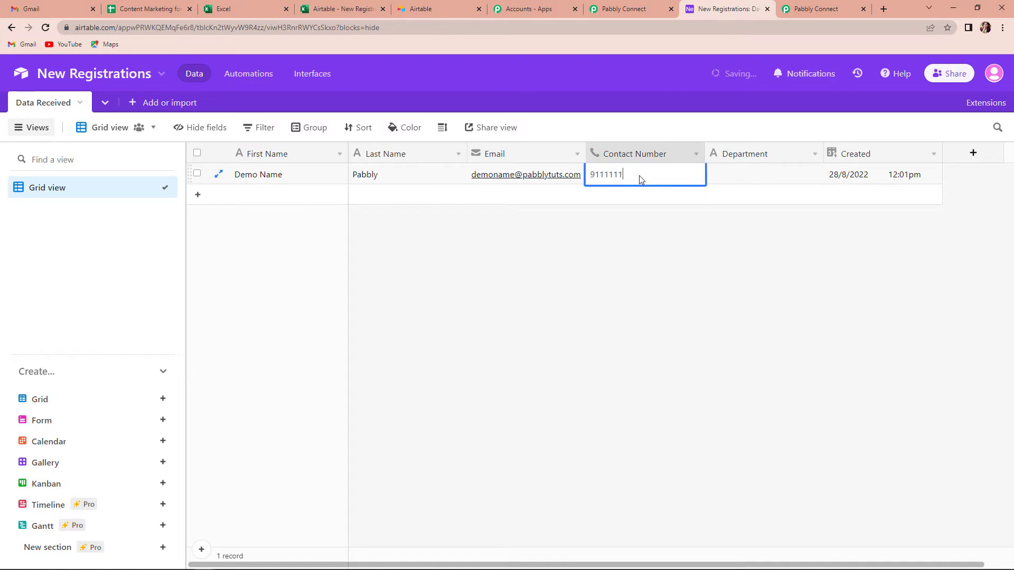
pyautogui.click(744, 176)
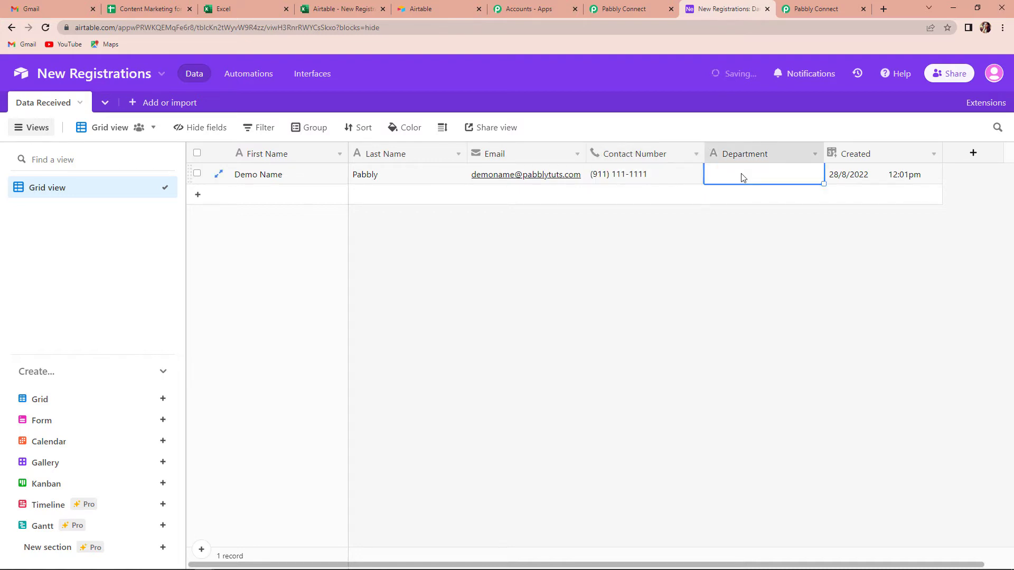
pyautogui.write('HR')
pyautogui.click(804, 280)
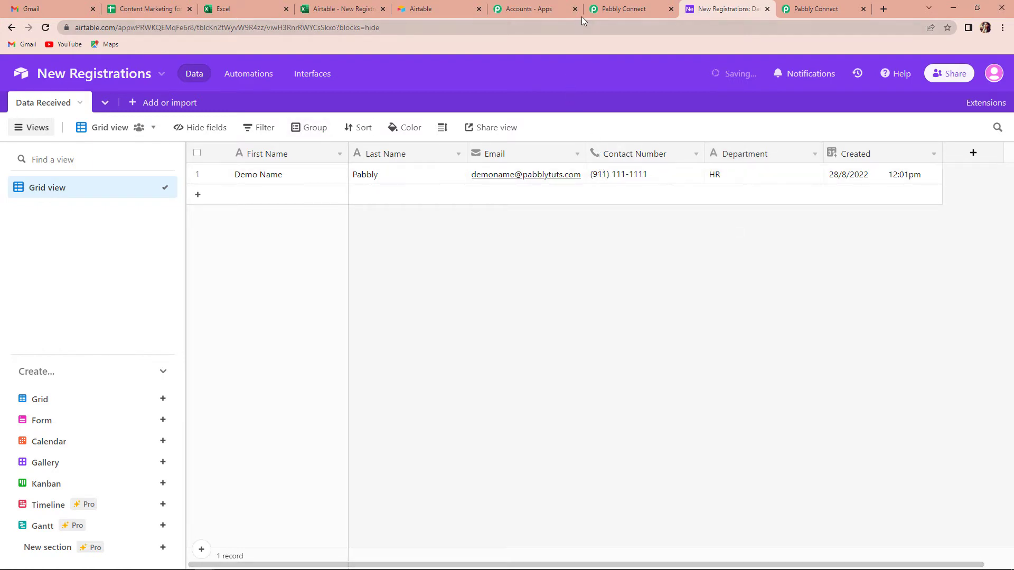
# Re-send the test request and review the captured record fields, including CreatedTime.
pyautogui.click(622, 9)
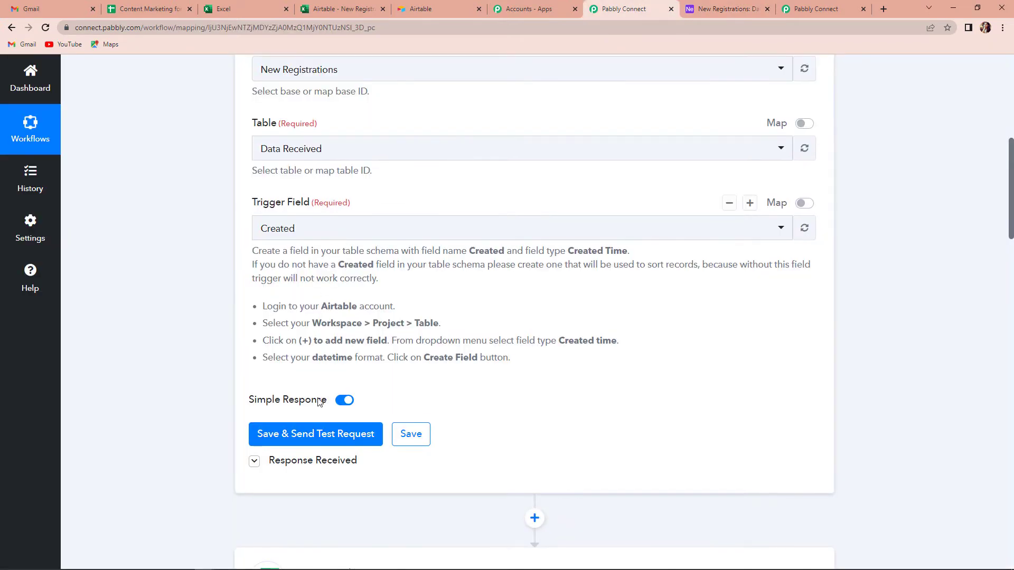
pyautogui.click(316, 433)
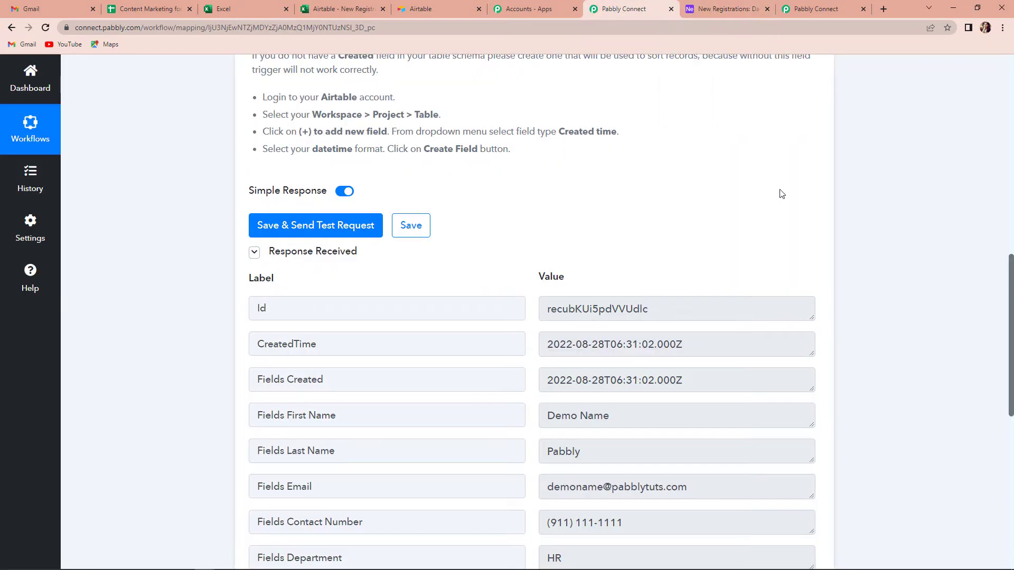
pyautogui.scroll(-4, 776, 210)
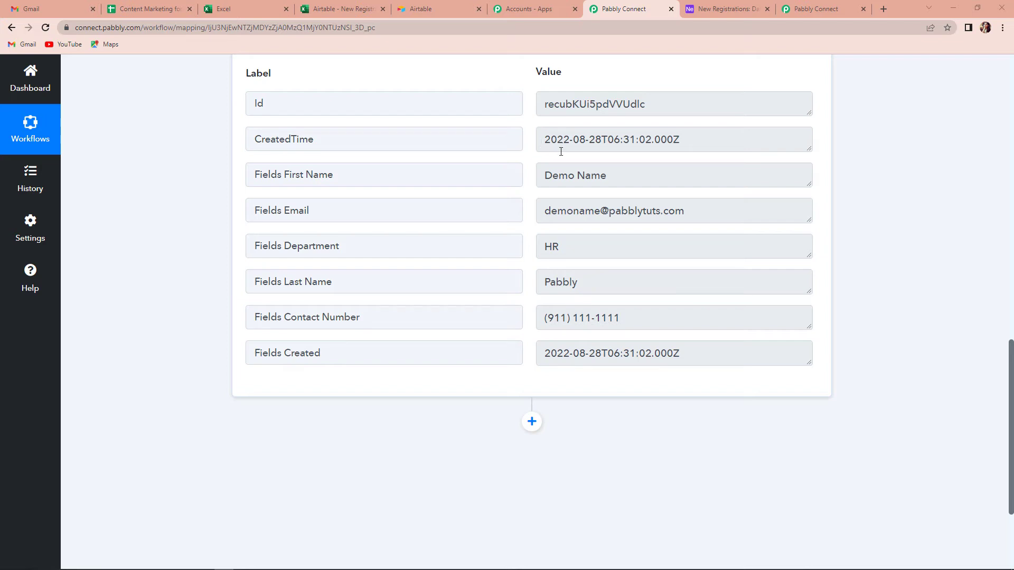
pyautogui.scroll(-1, 606, 328)
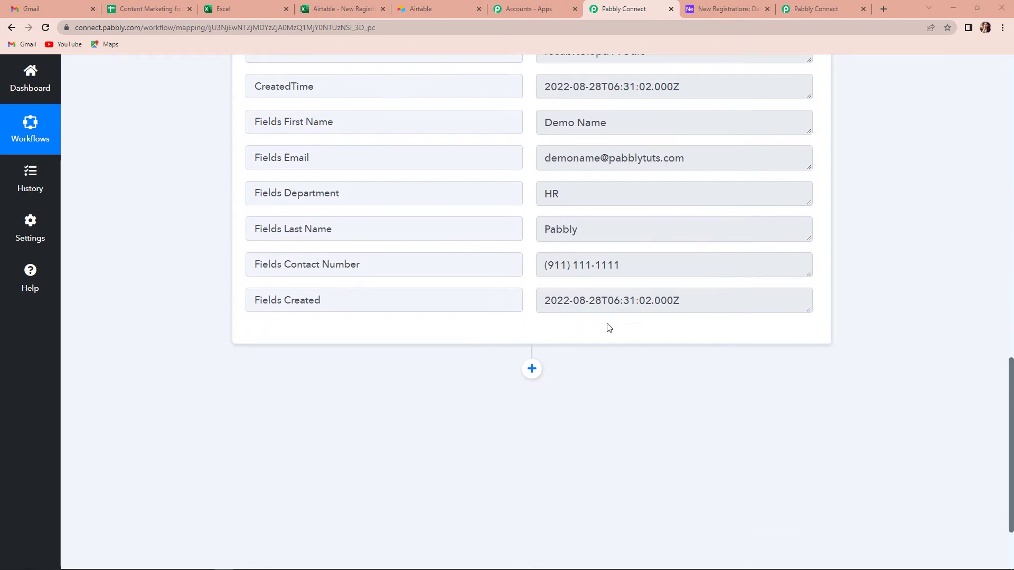
# Add an action step using Date/Time Formatter by Pabbly with the Format Date with Time Zone event, and connect it.
pyautogui.click(533, 369)
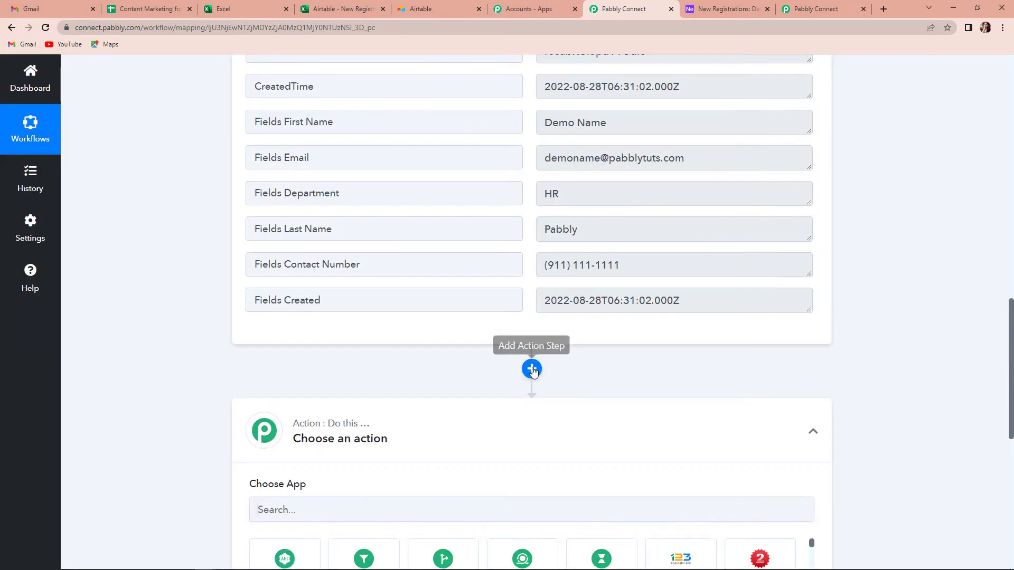
pyautogui.scroll(-1, 423, 319)
pyautogui.scroll(-3, 417, 319)
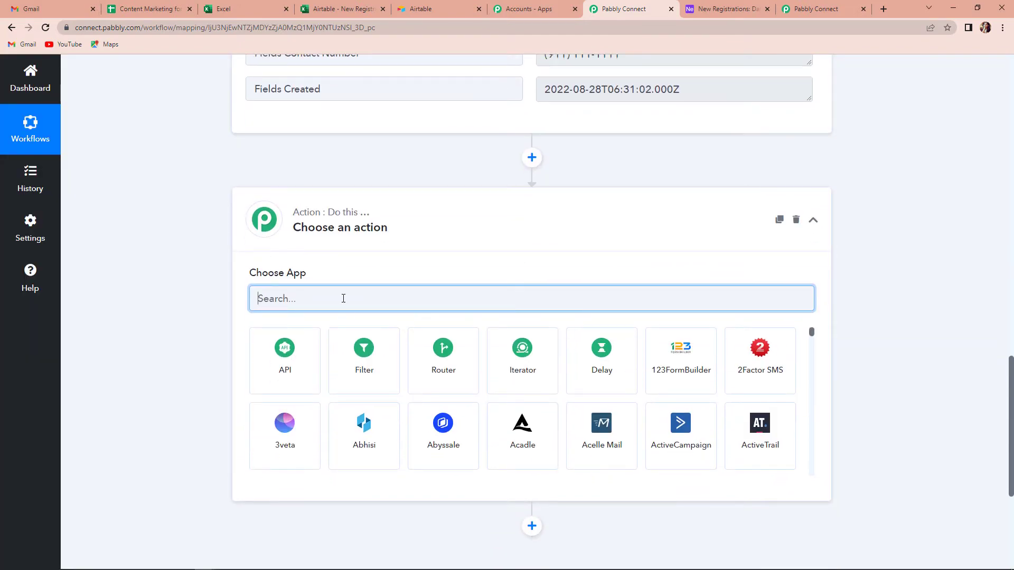
pyautogui.write('Date')
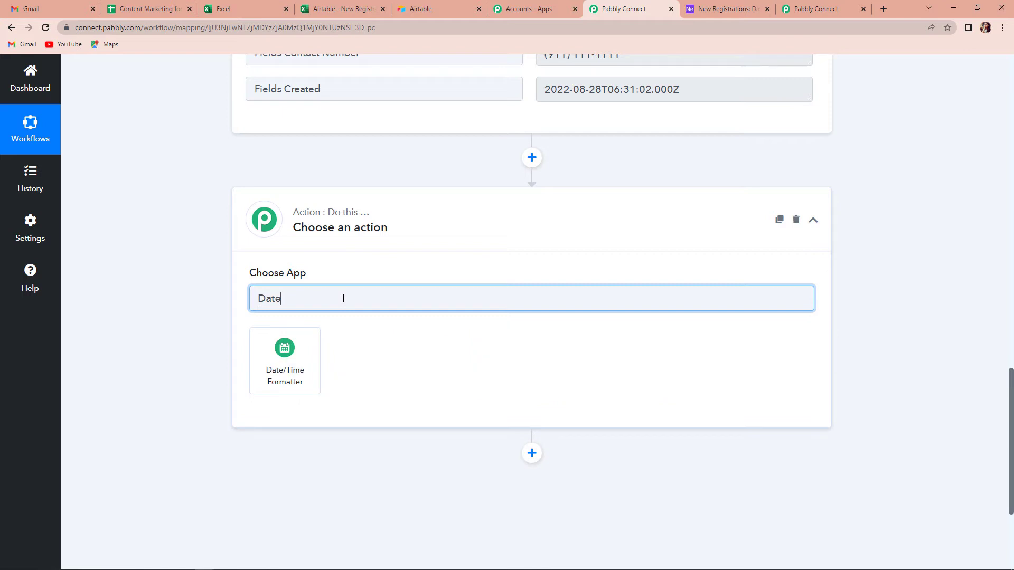
pyautogui.click(291, 363)
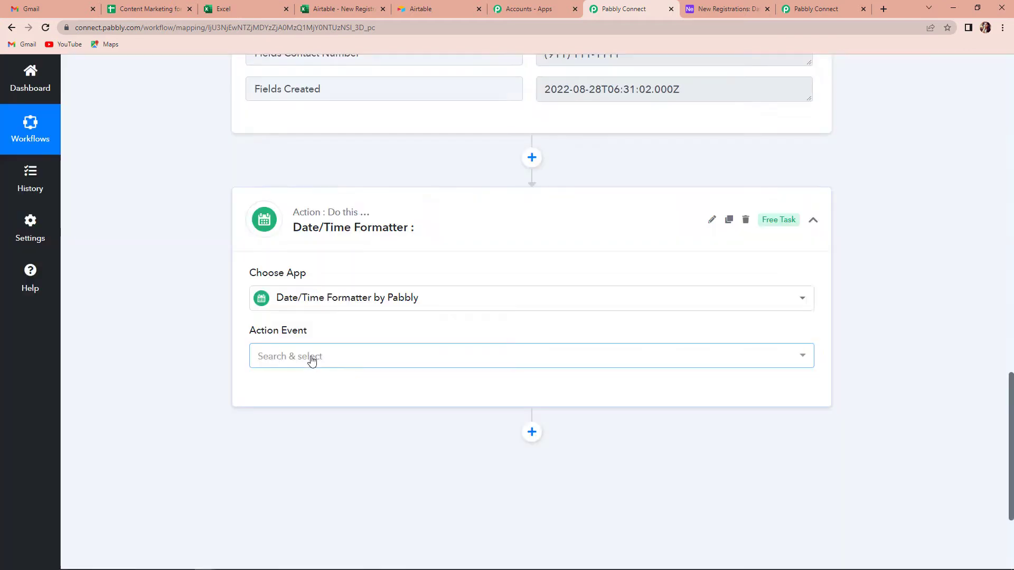
pyautogui.click(311, 358)
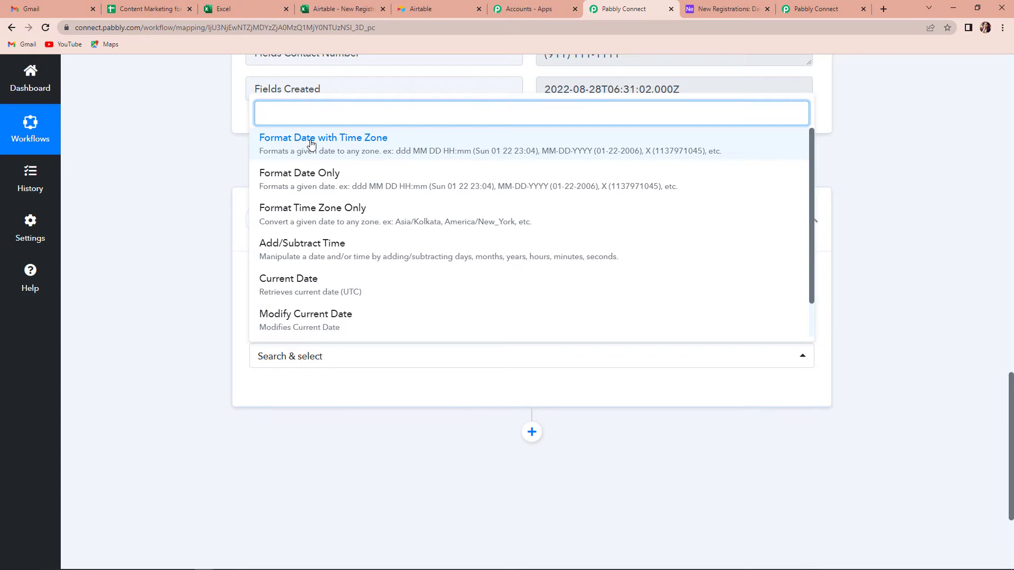
pyautogui.click(382, 139)
pyautogui.click(275, 397)
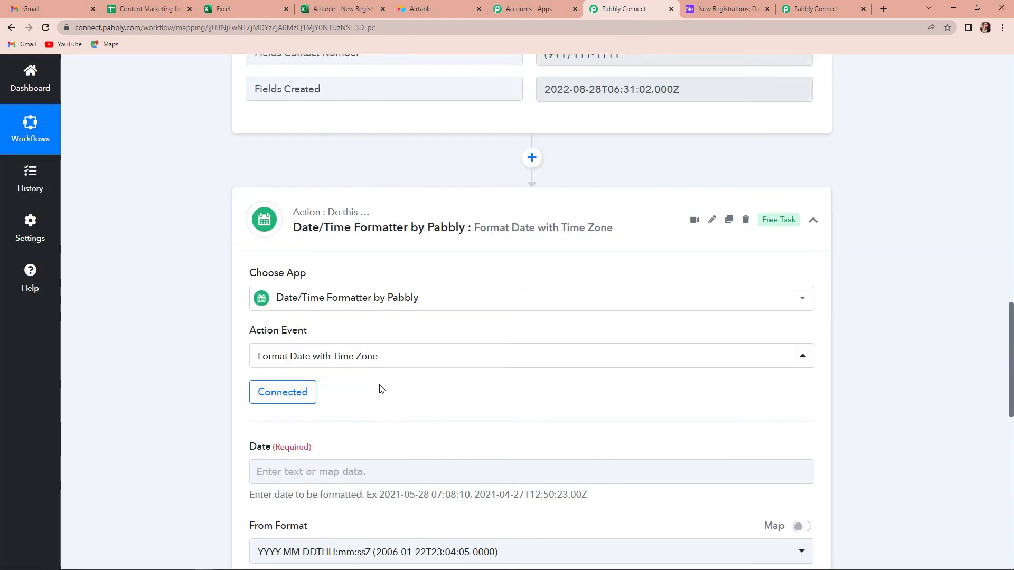
# Map the Airtable record's CreatedTime field into the formatter's Date field.
pyautogui.scroll(-3, 348, 402)
pyautogui.click(335, 313)
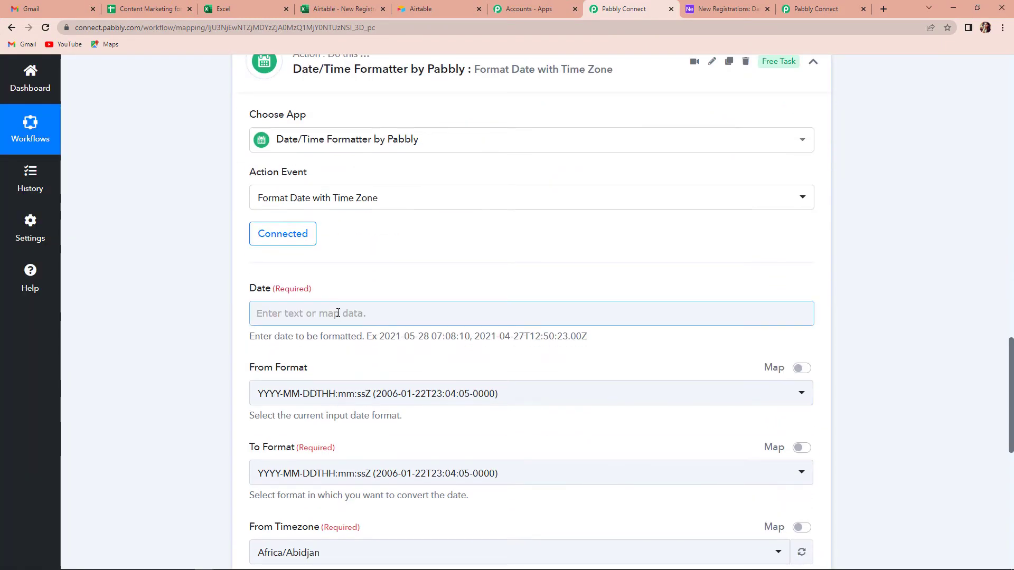
pyautogui.click(357, 418)
pyautogui.scroll(-1, 401, 438)
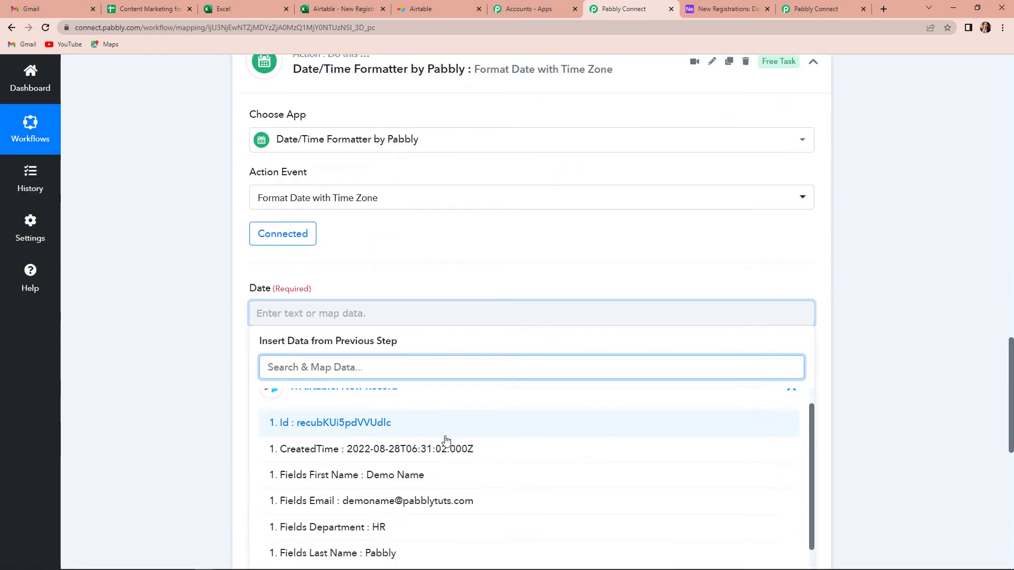
pyautogui.click(338, 414)
pyautogui.click(185, 377)
# Set the output date format to DD/MM/YYYY hh:mm:ss A.
pyautogui.scroll(-1, 188, 380)
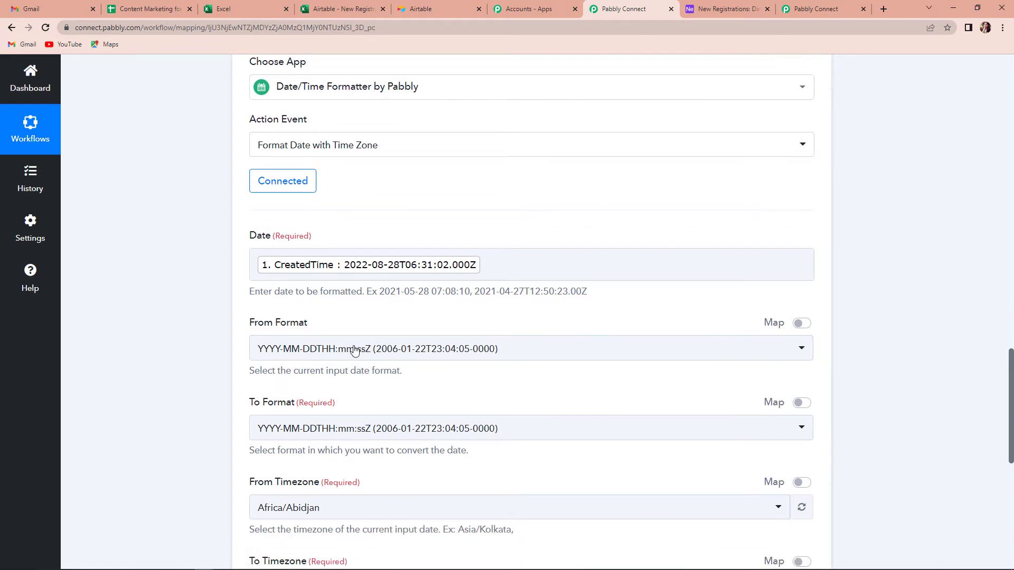
pyautogui.scroll(-2, 507, 338)
pyautogui.click(525, 328)
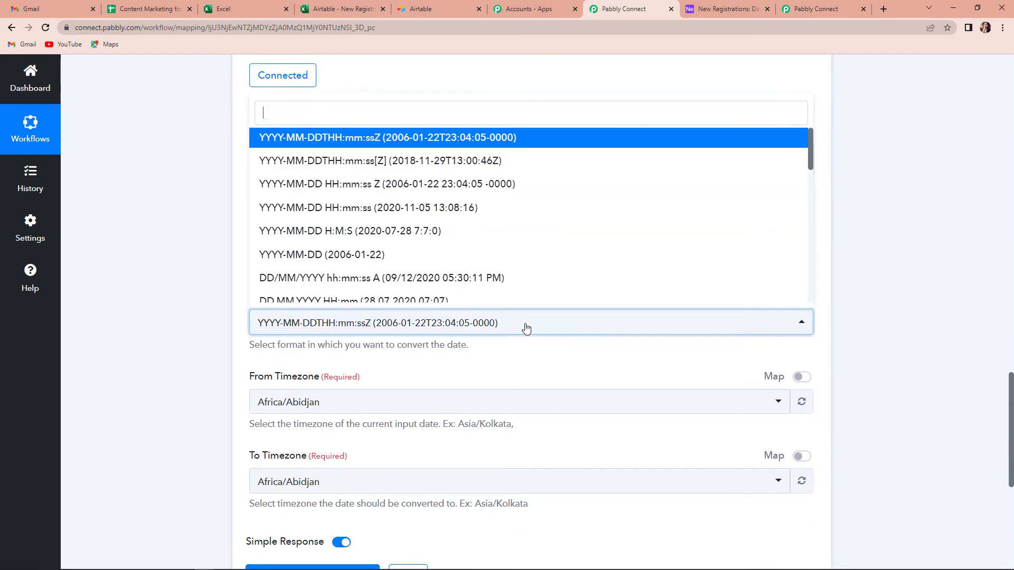
pyautogui.scroll(-2, 474, 282)
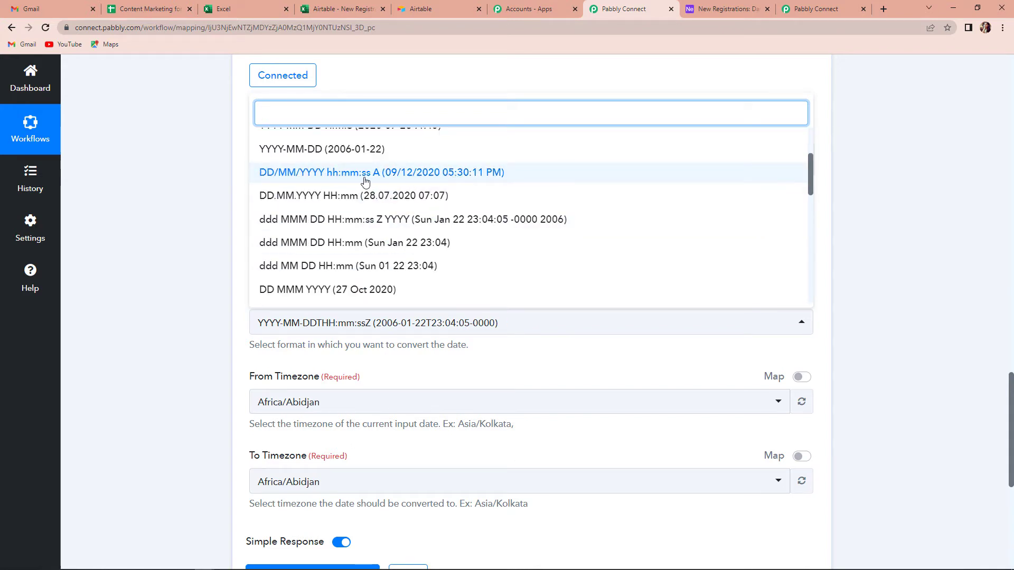
pyautogui.click(384, 177)
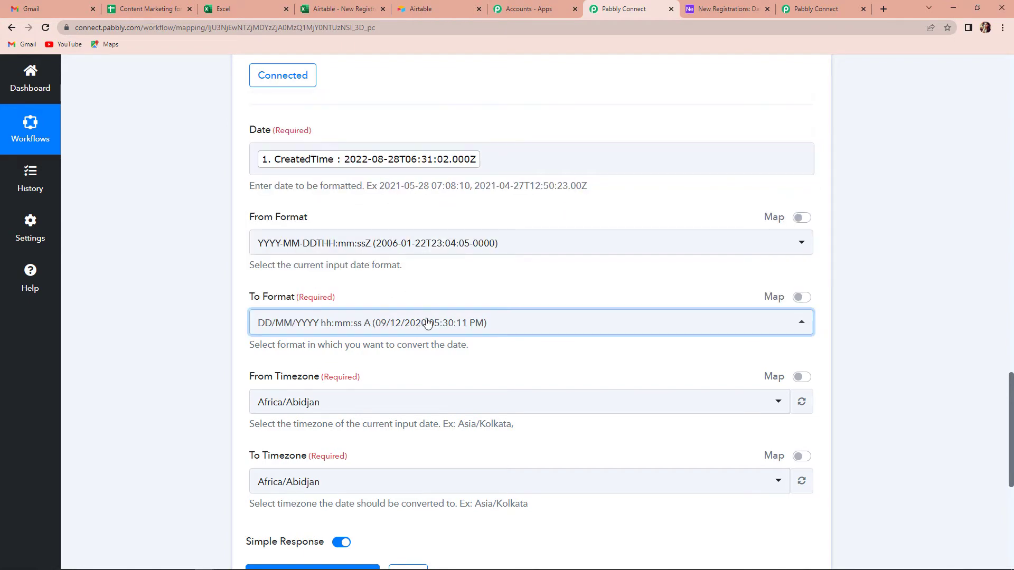
pyautogui.scroll(-3, 370, 285)
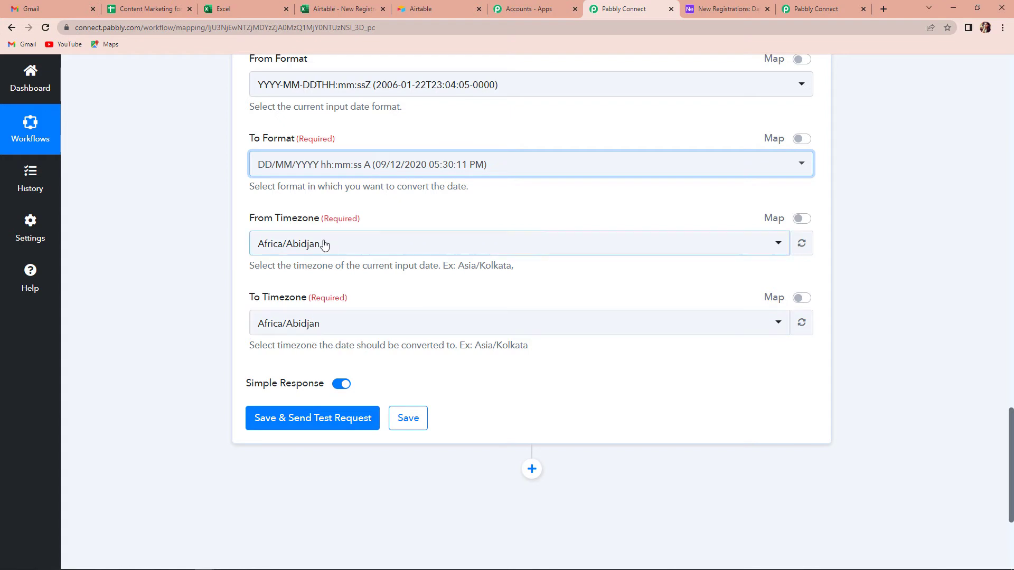
# Convert from time zone Etc/UTC to Asia/Kolkata.
pyautogui.click(352, 324)
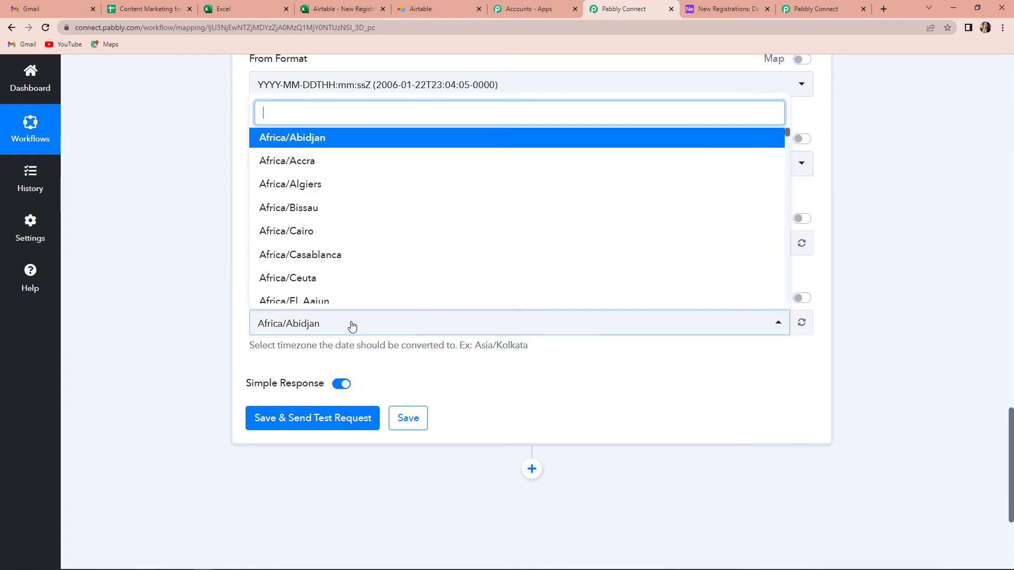
pyautogui.scroll(1, 352, 324)
pyautogui.write('ut')
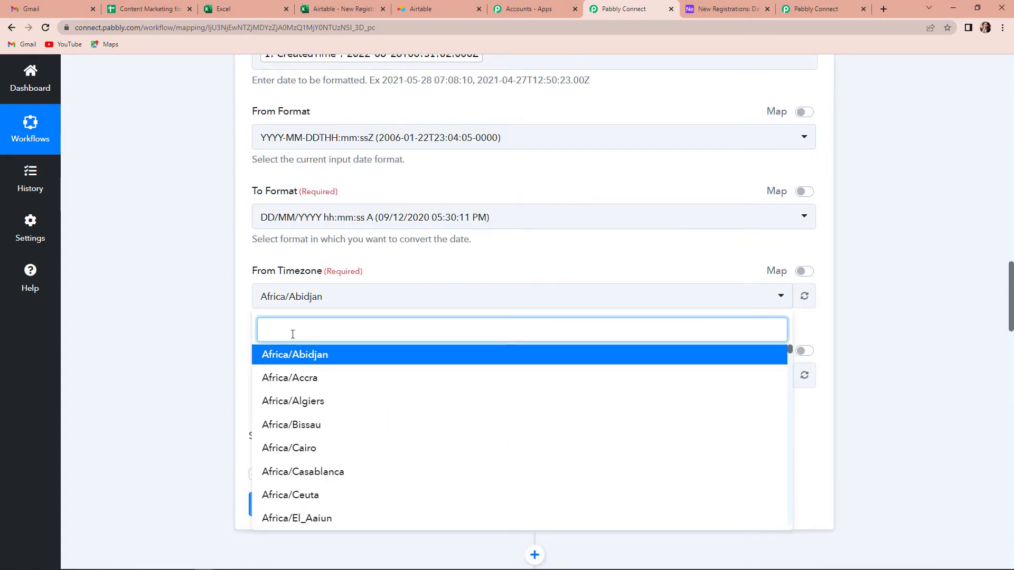
pyautogui.write('c')
pyautogui.click(294, 355)
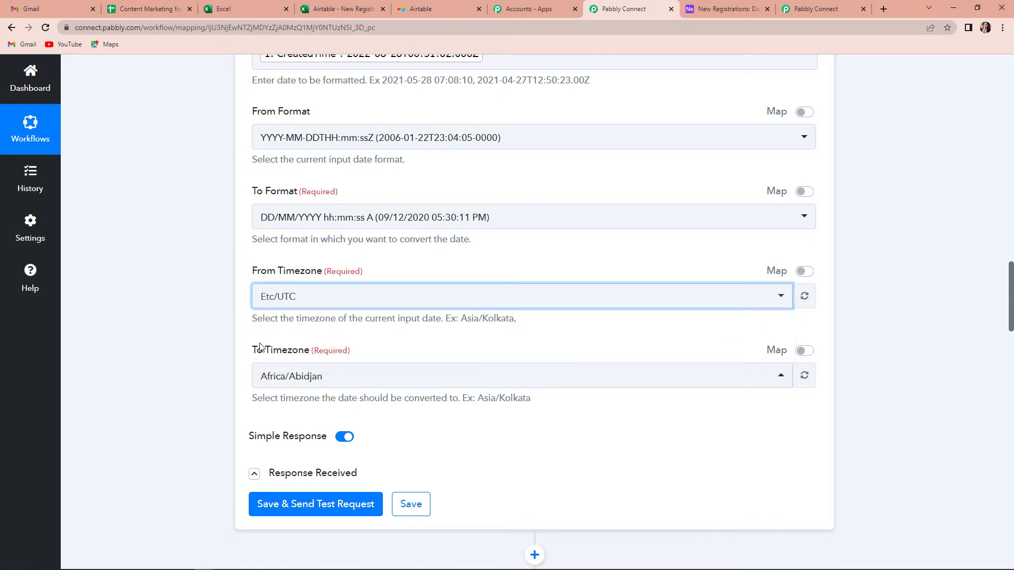
pyautogui.click(331, 376)
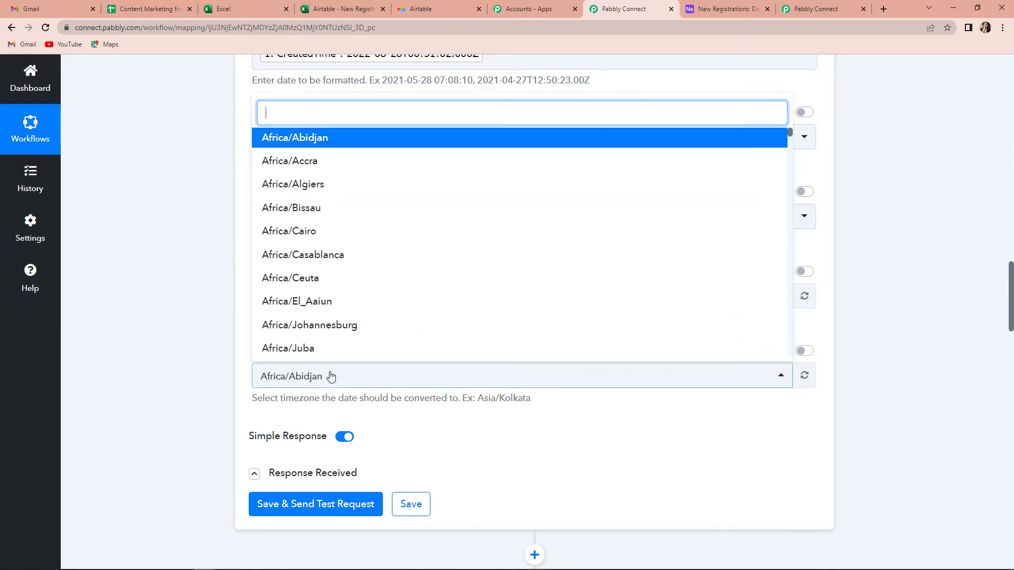
pyautogui.write('asia/k')
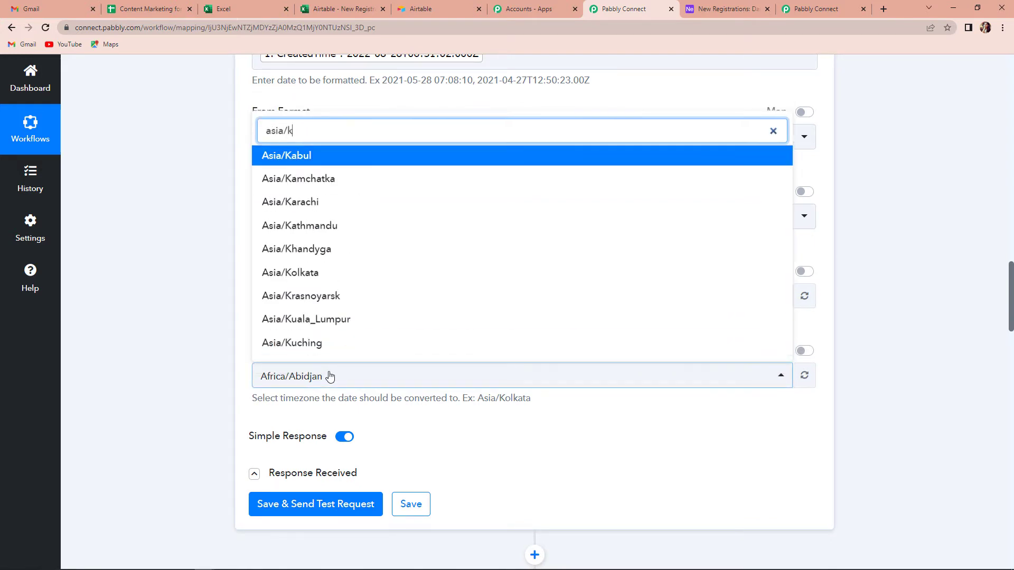
pyautogui.click(334, 280)
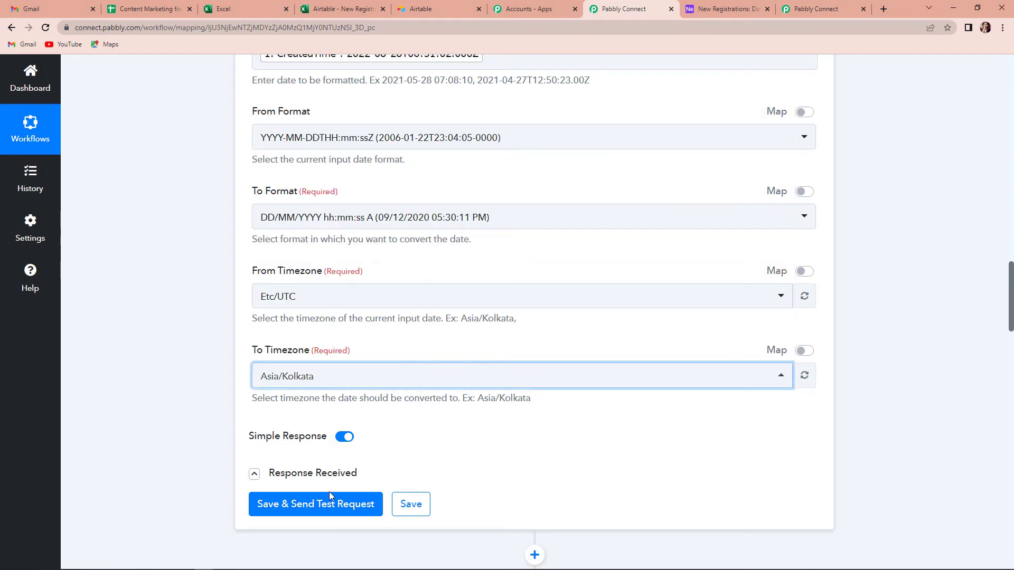
# Save and test the formatter, getting 28/08/2022 12:01:02 PM in the response.
pyautogui.click(337, 504)
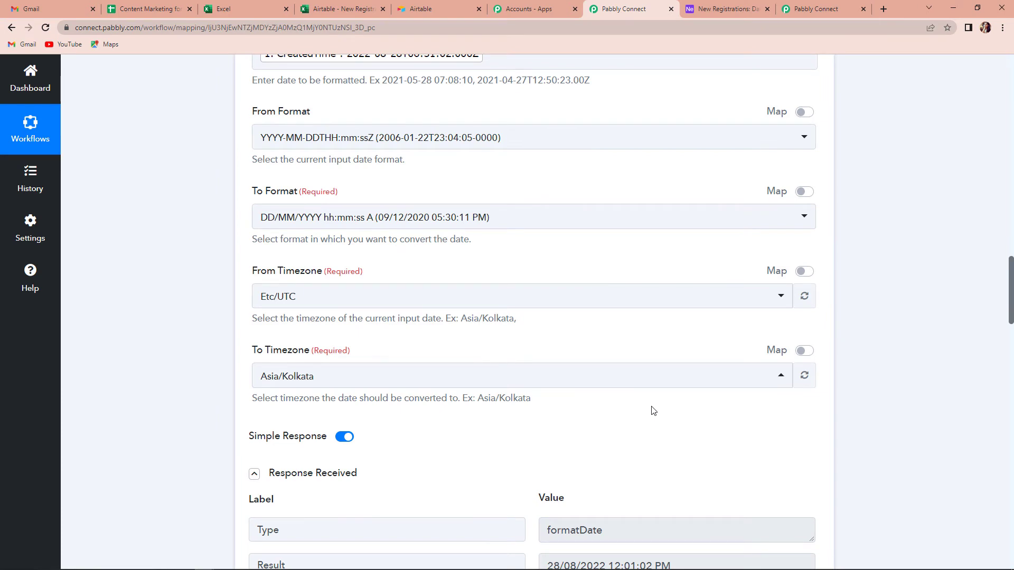
pyautogui.scroll(-2, 654, 410)
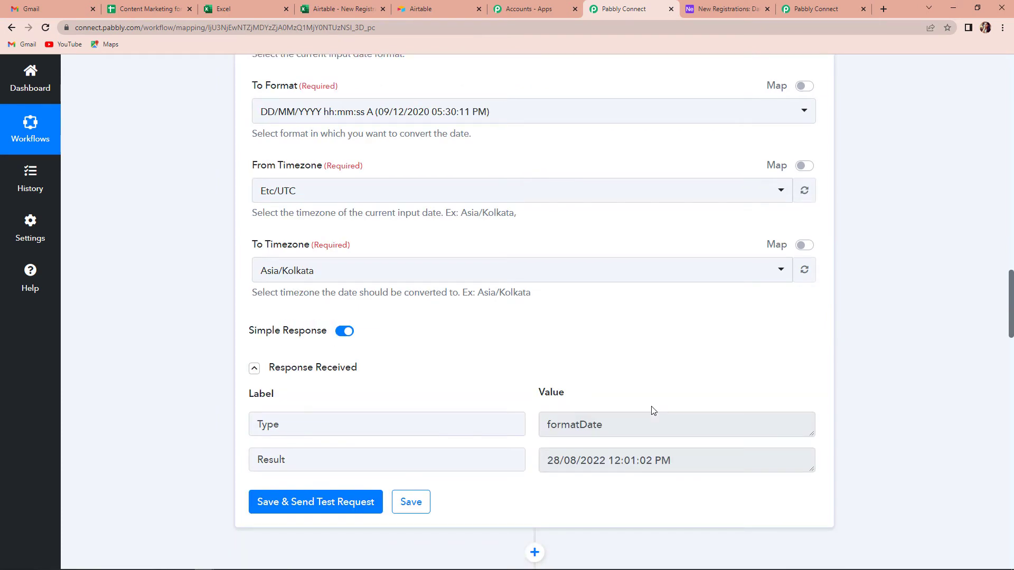
pyautogui.scroll(-3, 654, 411)
pyautogui.scroll(-1, 672, 302)
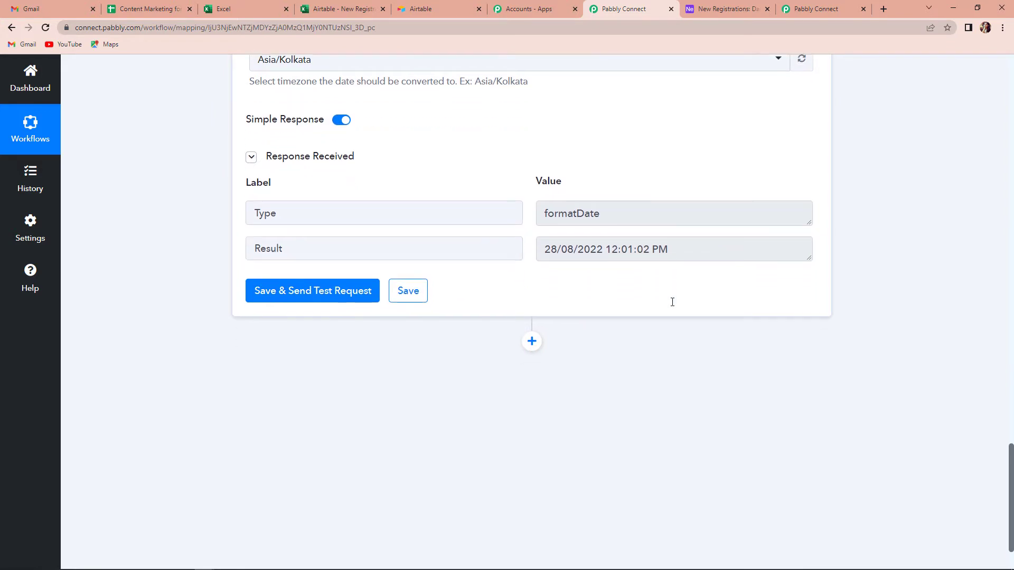
# Add an action step using Microsoft Excel with the Add Row To Worksheet event, and start connecting it.
pyautogui.click(532, 341)
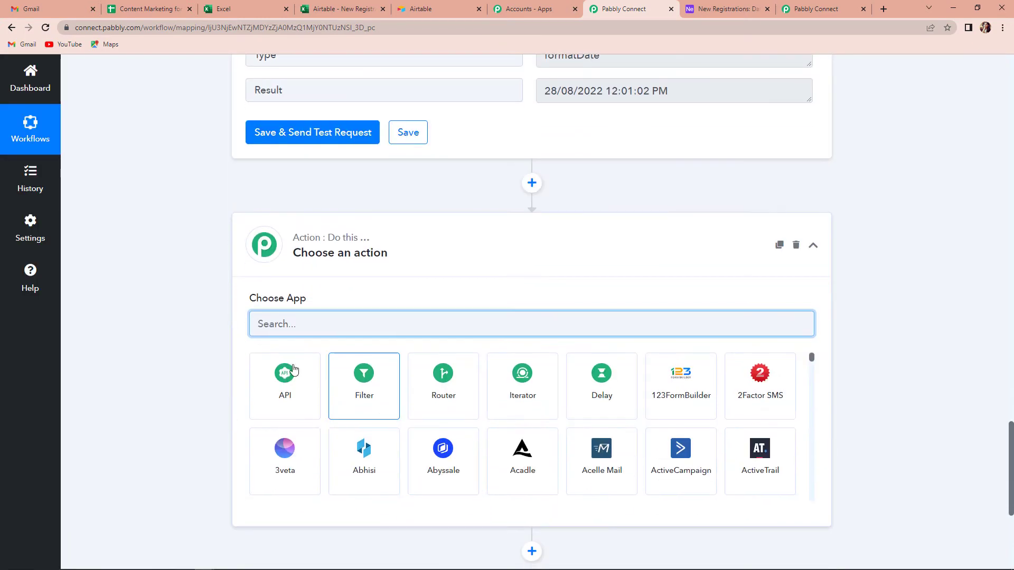
pyautogui.write('excel')
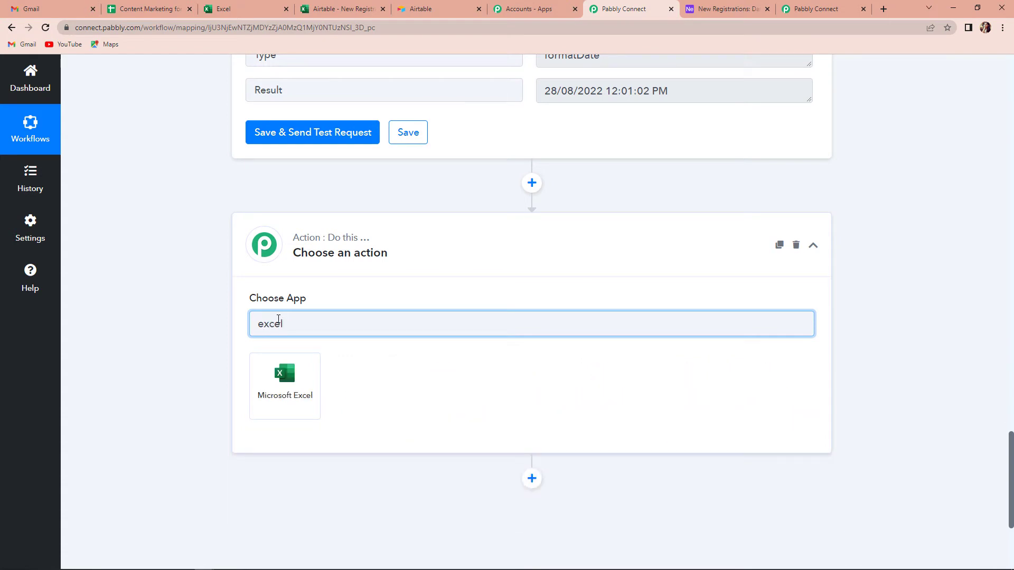
pyautogui.click(312, 395)
pyautogui.click(316, 382)
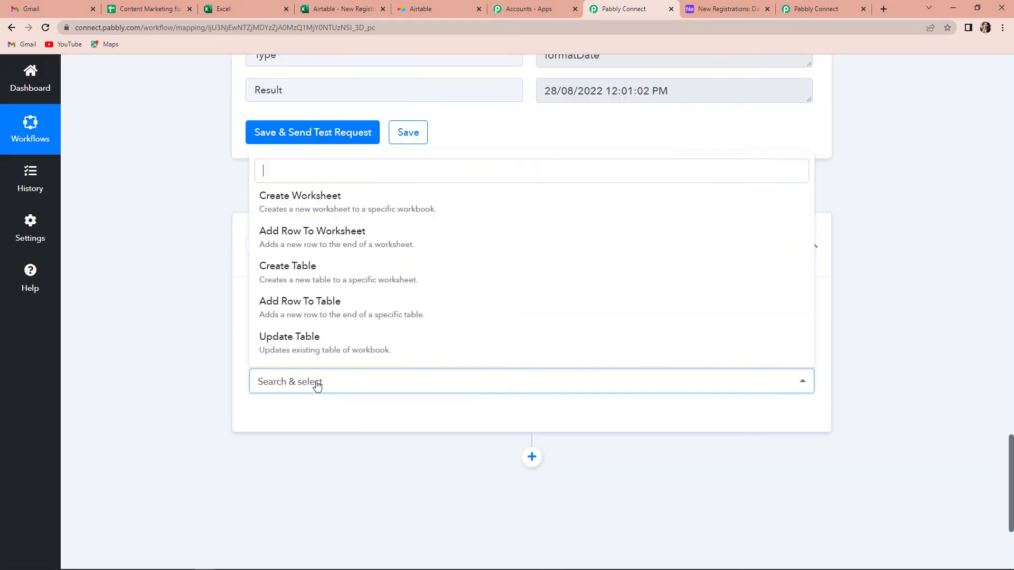
pyautogui.click(354, 237)
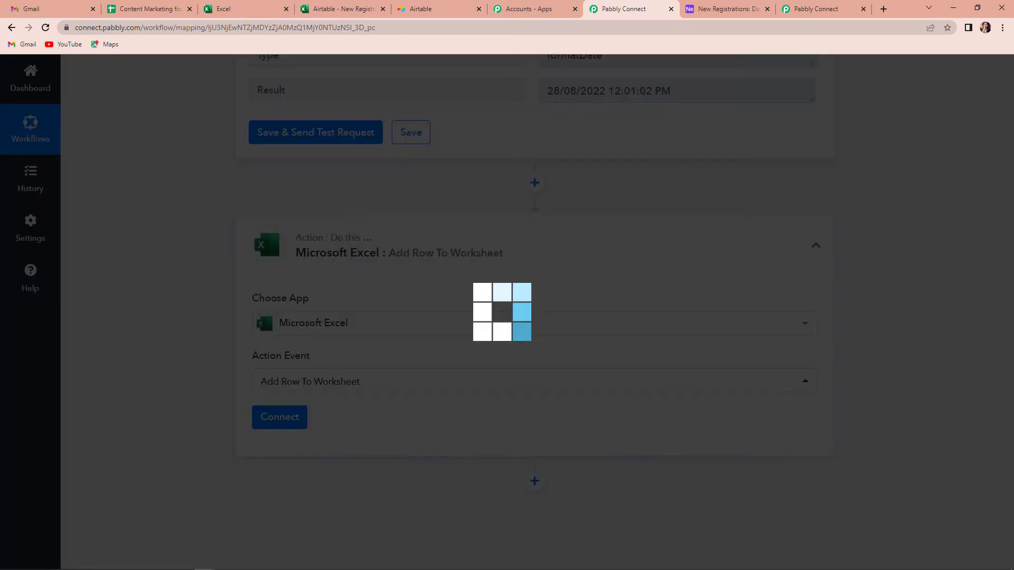
pyautogui.click(268, 425)
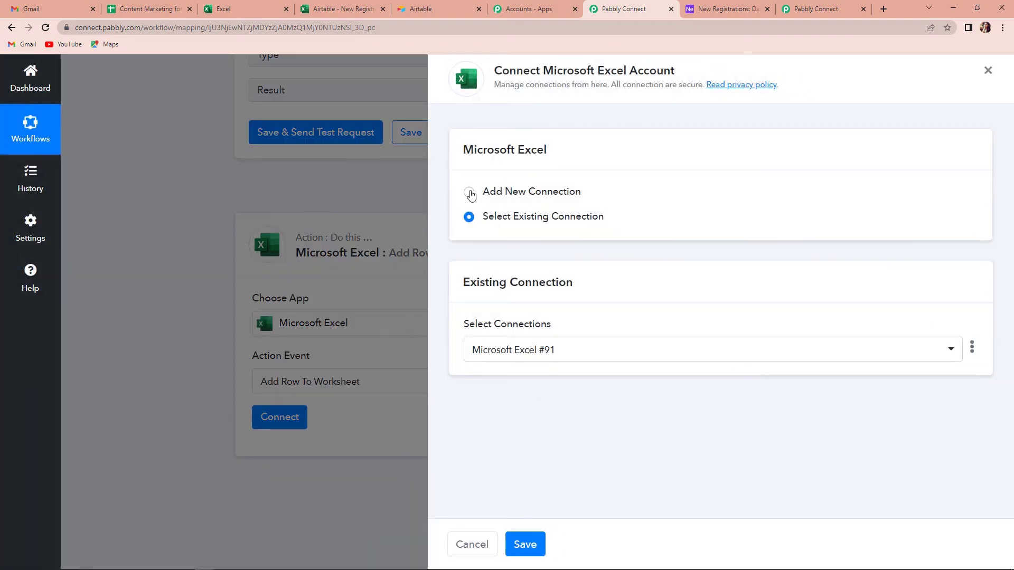
# Create a new Microsoft Excel connection and grant access with the Microsoft account.
pyautogui.click(470, 193)
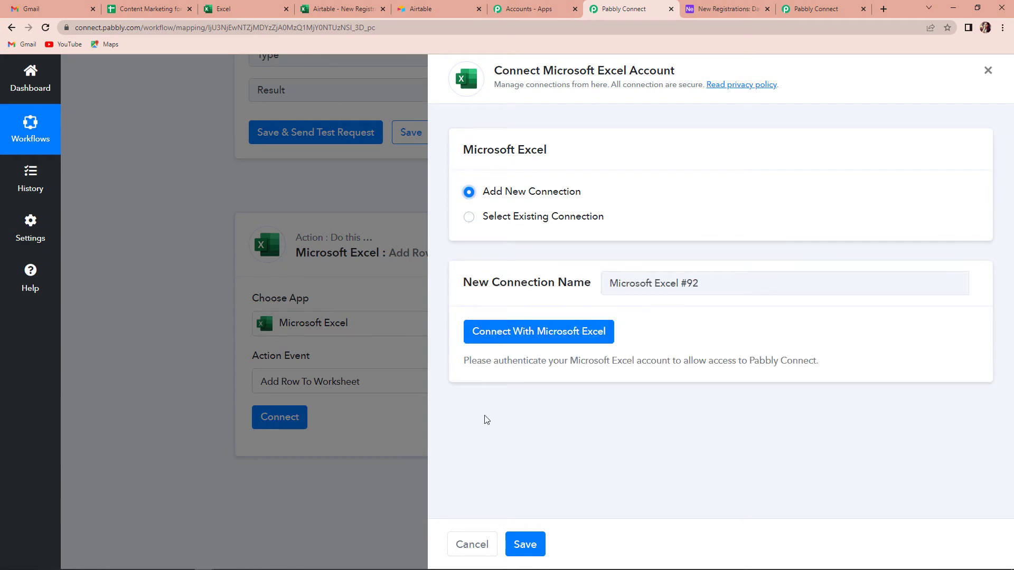
pyautogui.click(507, 342)
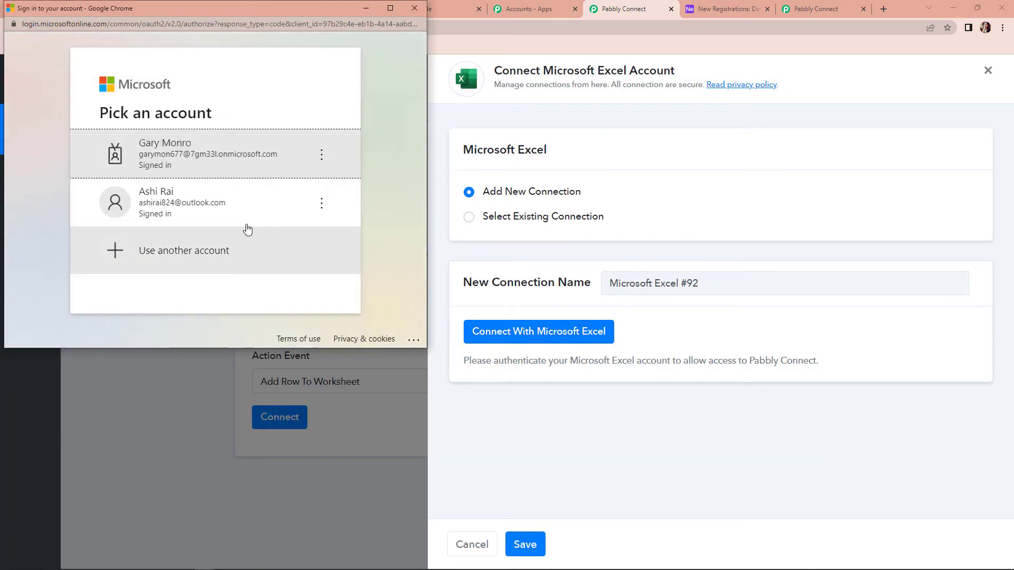
pyautogui.click(226, 209)
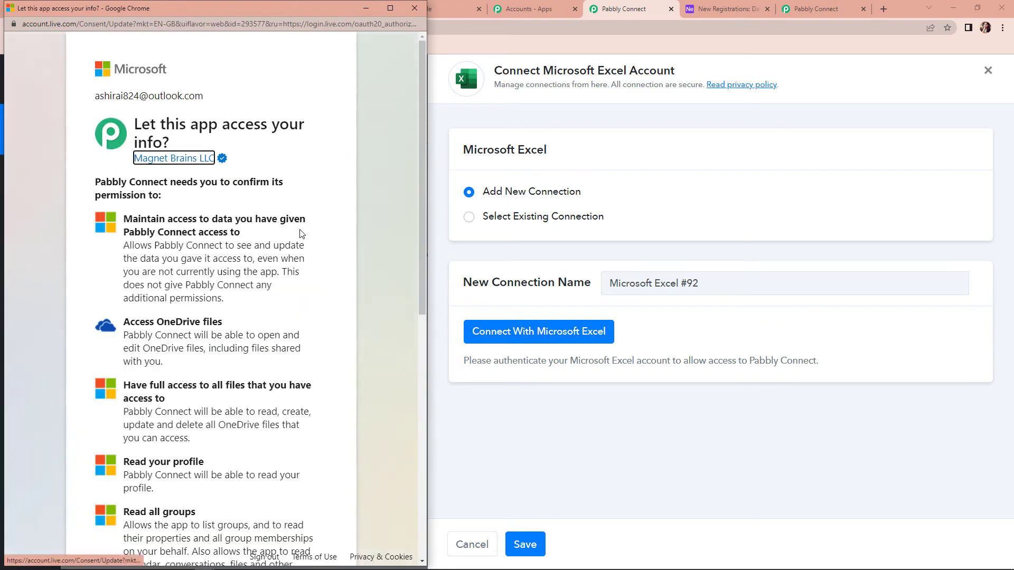
pyautogui.scroll(-9, 294, 320)
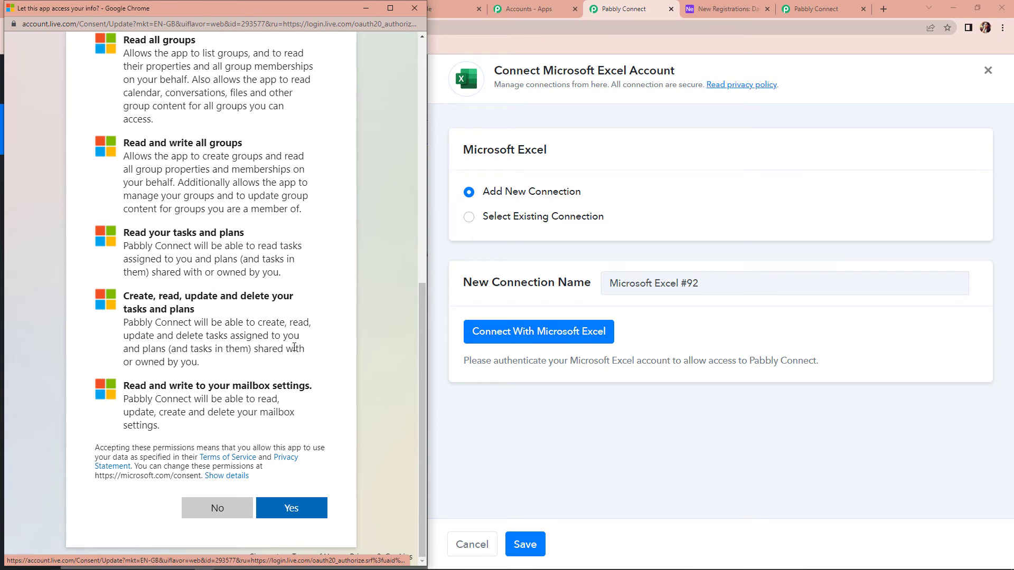
pyautogui.click(291, 511)
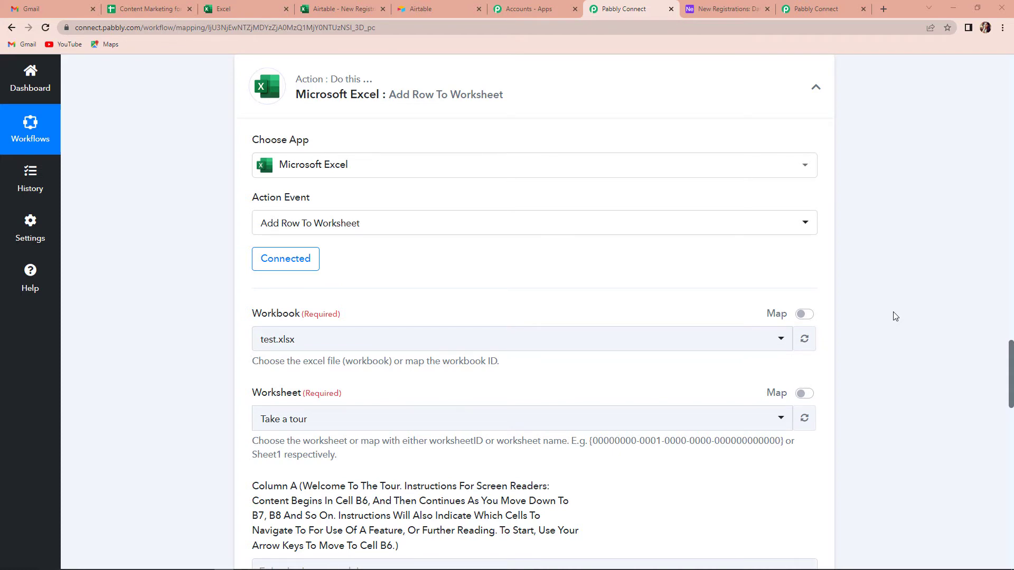
# Check the workbook name in Excel Online, then select Airtable - New Registrations.xlsx as the workbook.
pyautogui.scroll(-2, 534, 275)
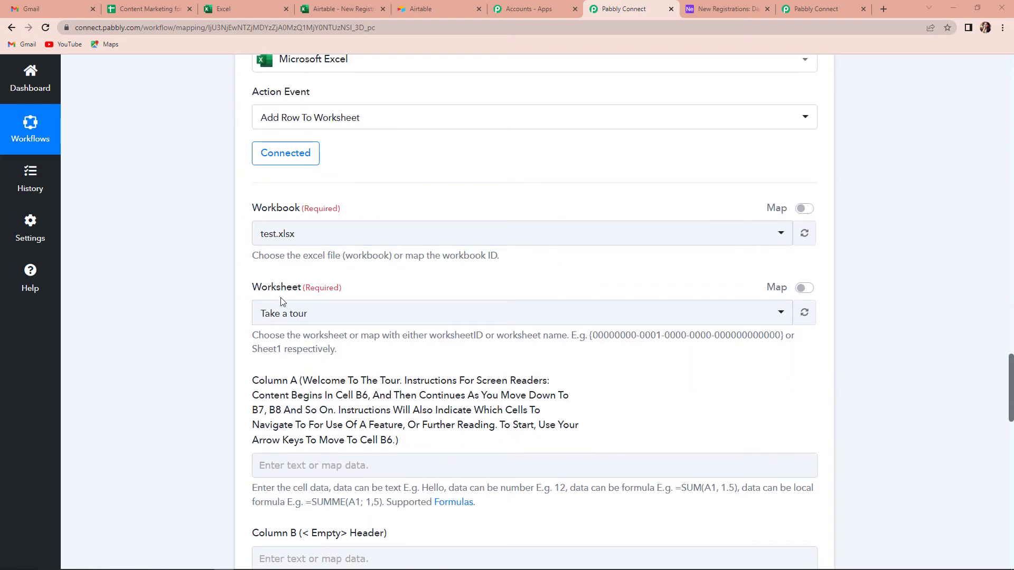
pyautogui.click(336, 8)
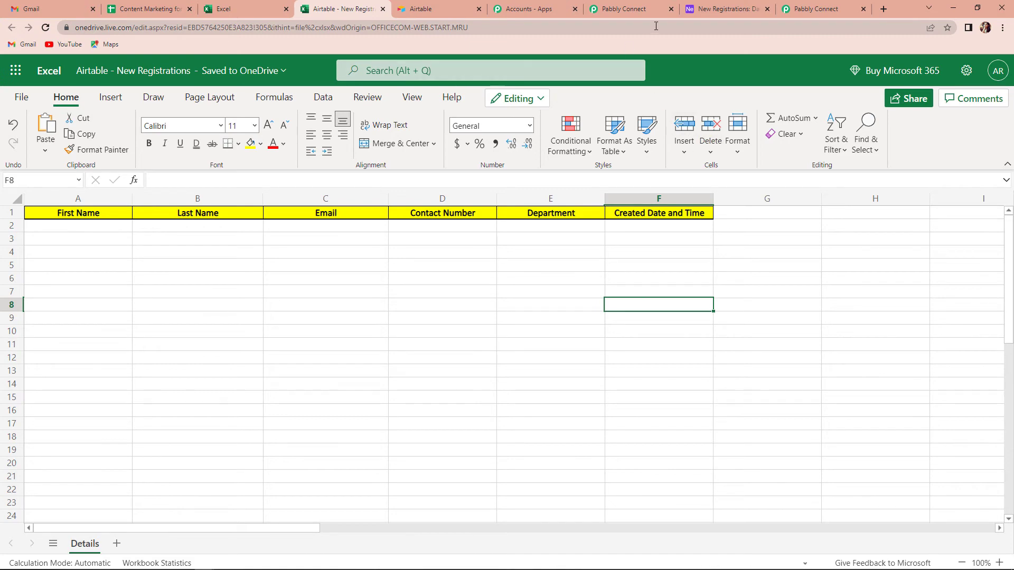
pyautogui.click(626, 9)
pyautogui.click(304, 236)
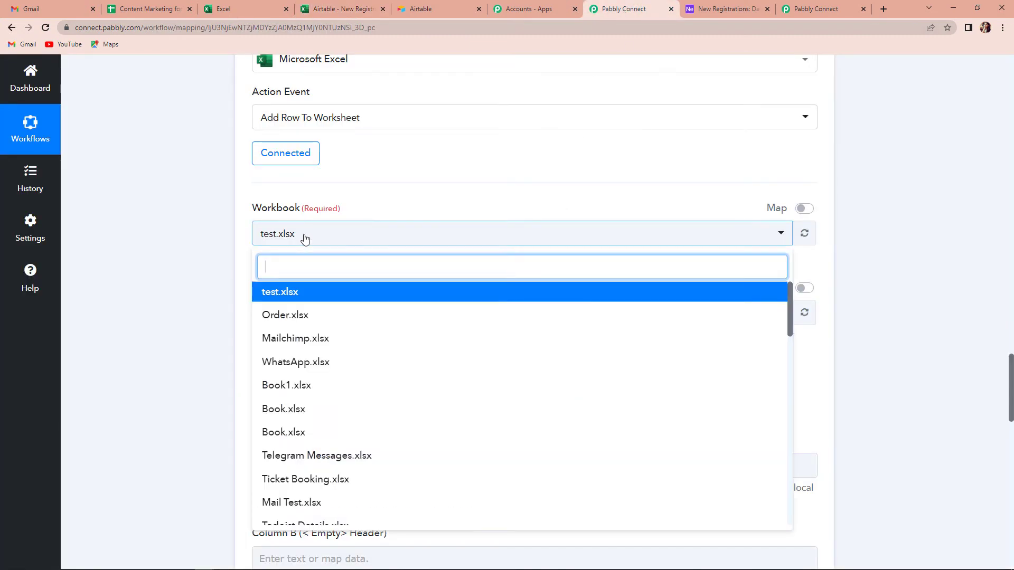
pyautogui.write('air')
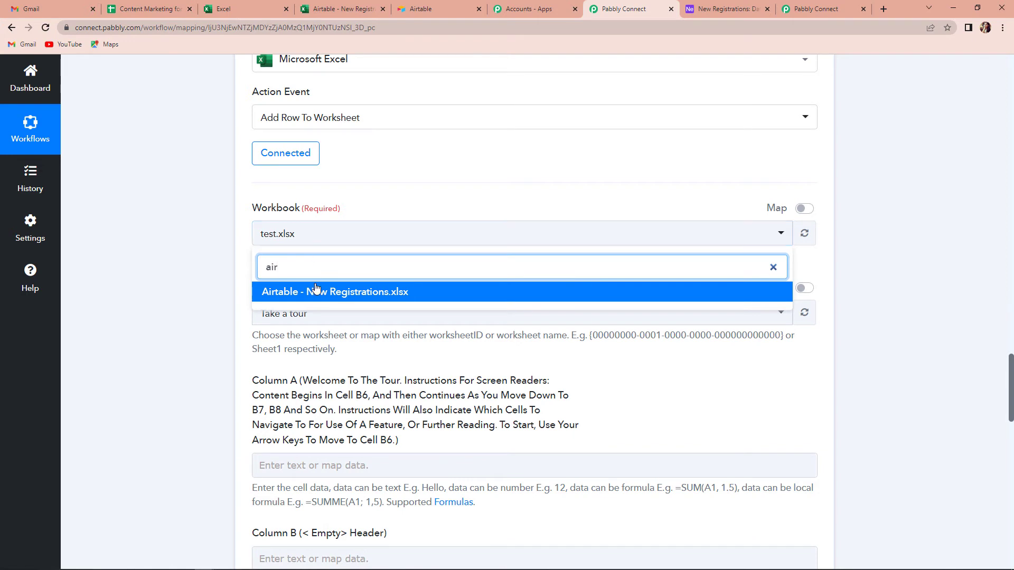
pyautogui.click(316, 291)
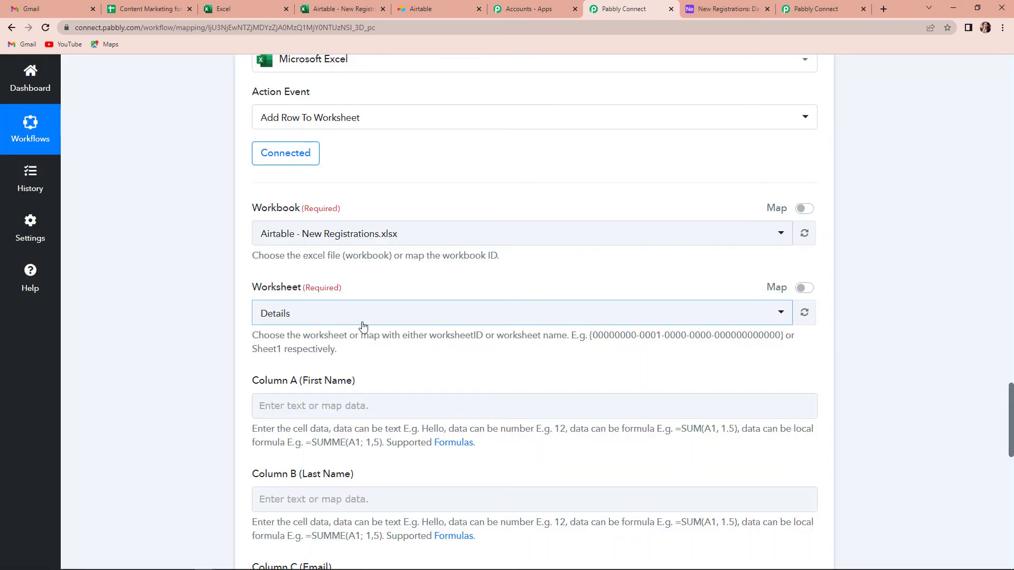
# Map Airtable's First Name into Column A and Last Name into Column B.
pyautogui.scroll(-5, 363, 327)
pyautogui.scroll(-2, 363, 326)
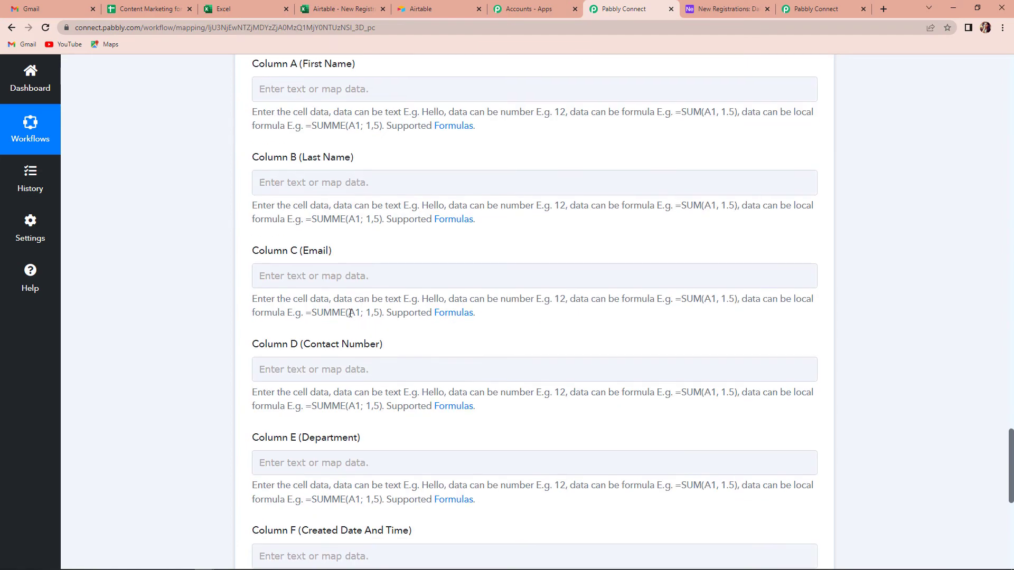
pyautogui.scroll(1, 355, 142)
pyautogui.click(356, 140)
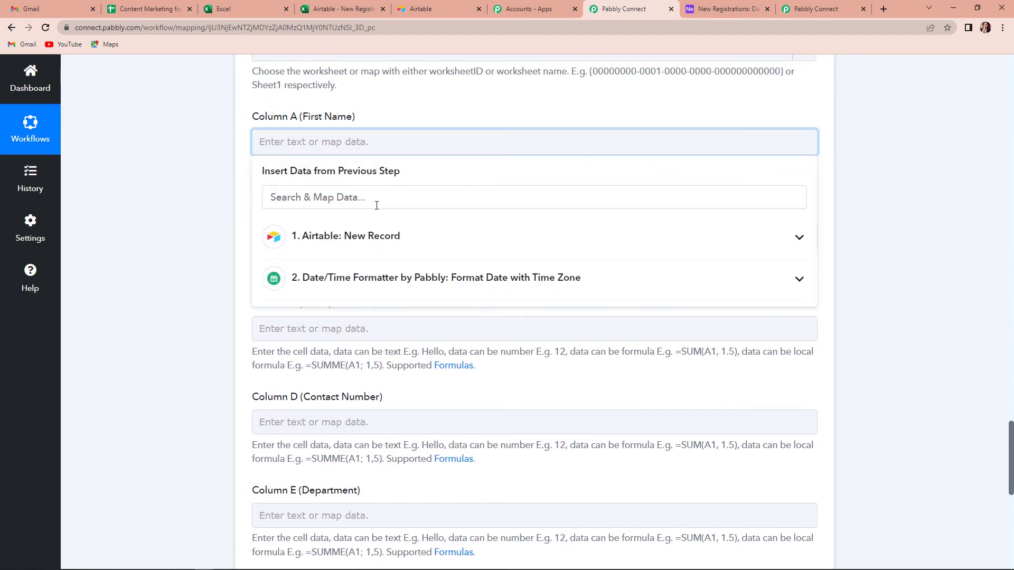
pyautogui.click(354, 238)
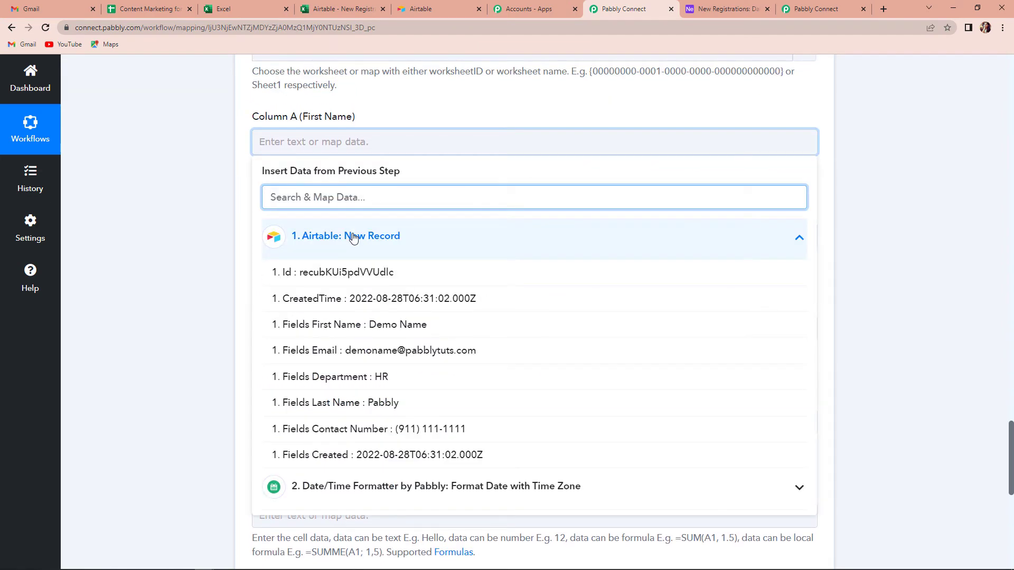
pyautogui.click(378, 325)
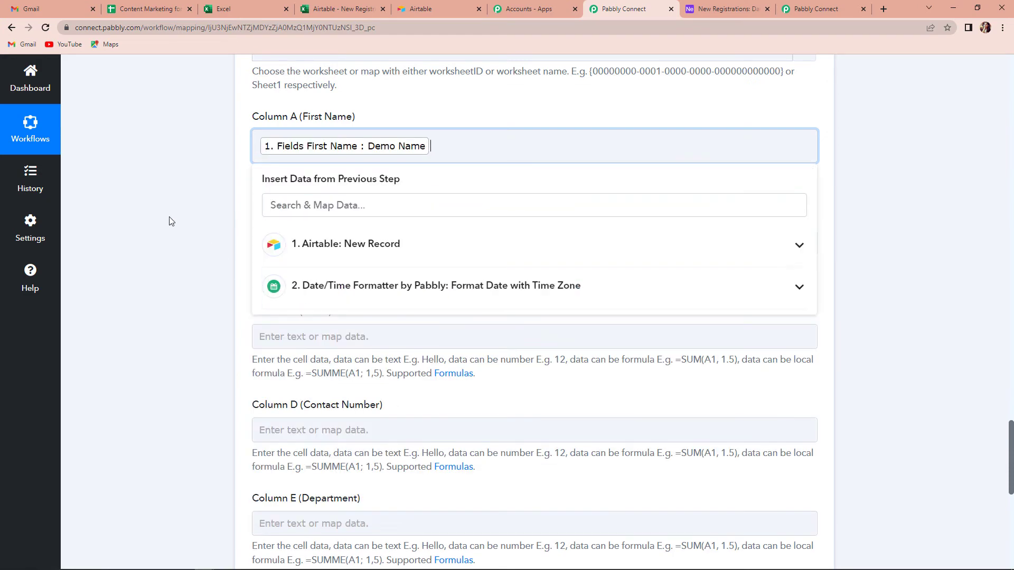
pyautogui.click(174, 227)
pyautogui.click(326, 243)
pyautogui.click(335, 337)
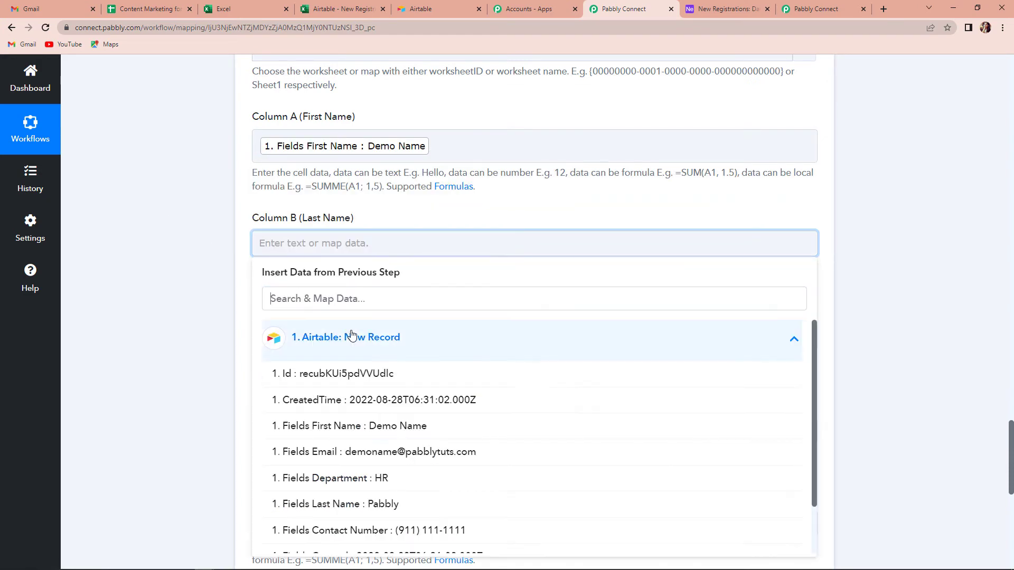
pyautogui.scroll(-1, 349, 369)
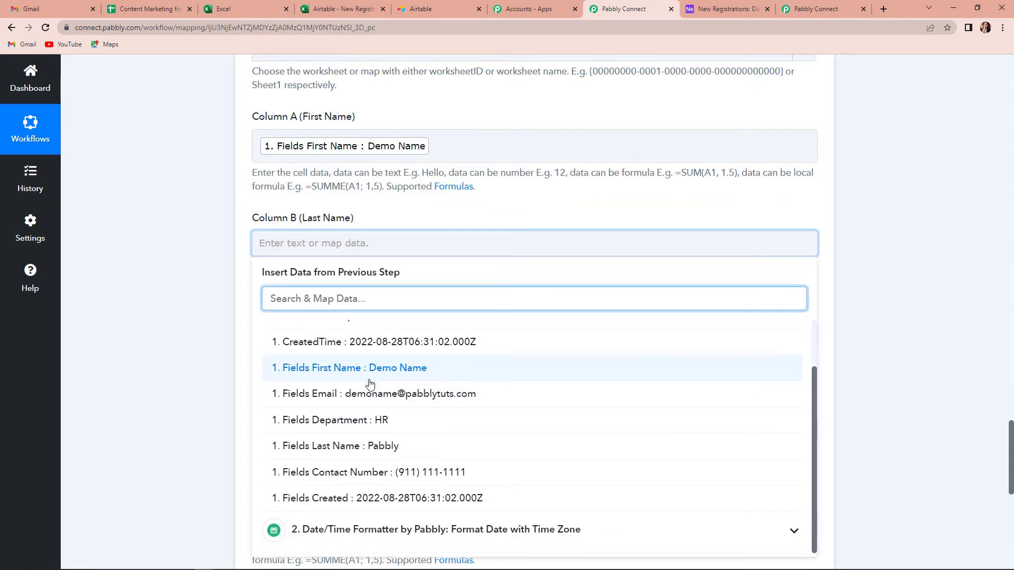
pyautogui.click(370, 448)
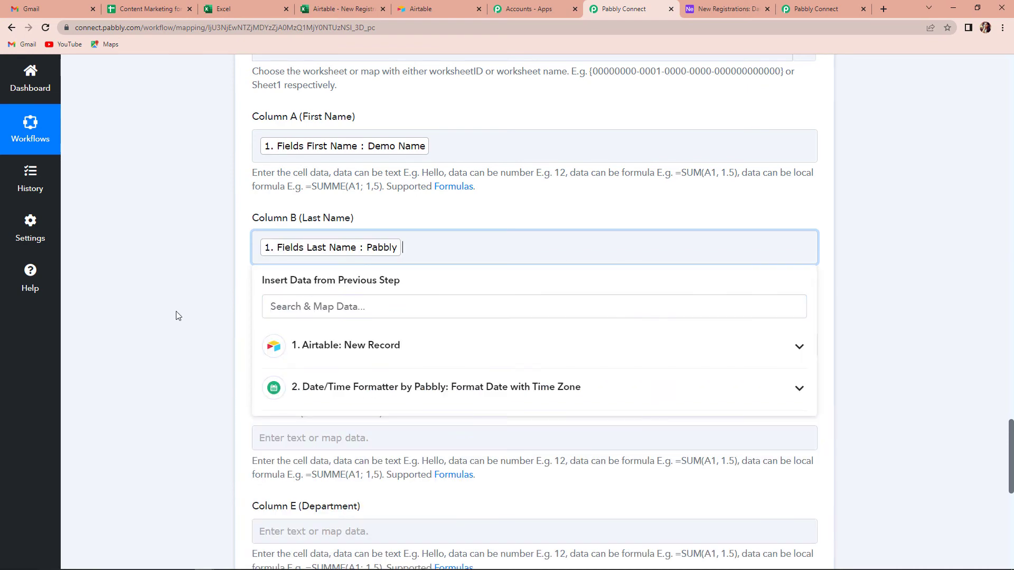
pyautogui.click(172, 313)
# Map Airtable's Email into Column C and Contact Number into Column D.
pyautogui.scroll(-3, 172, 312)
pyautogui.click(370, 186)
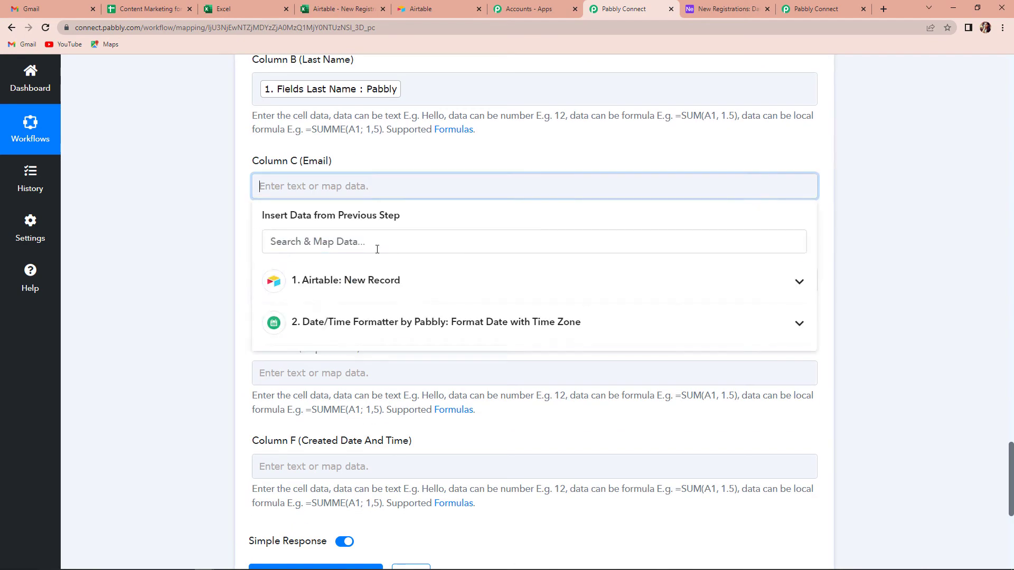
pyautogui.click(374, 281)
pyautogui.click(397, 401)
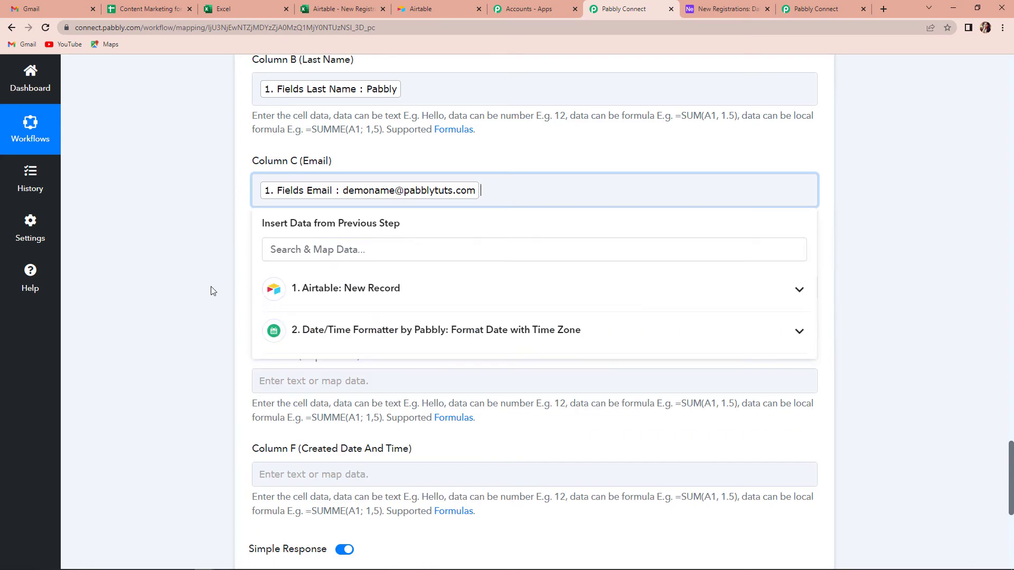
pyautogui.click(212, 288)
pyautogui.click(330, 288)
pyautogui.click(370, 381)
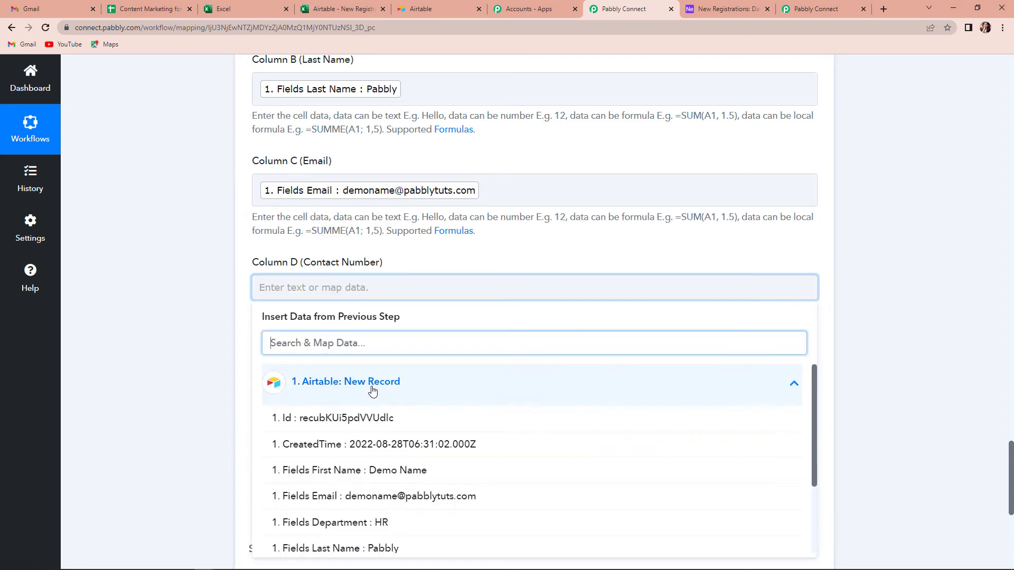
pyautogui.scroll(-2, 378, 478)
pyautogui.click(380, 474)
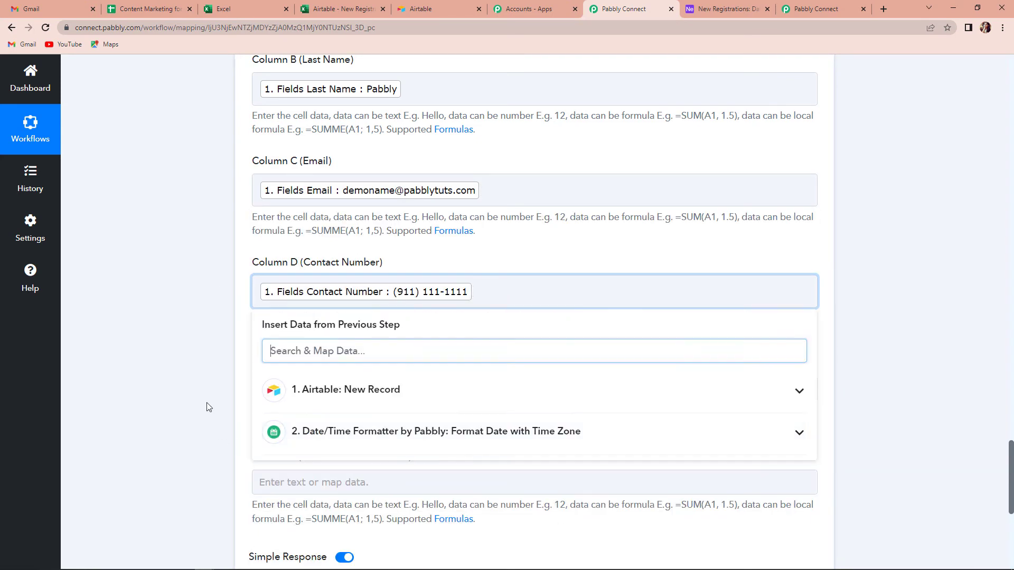
pyautogui.click(177, 362)
# Map Department into Column E and the Date/Time Formatter result into Column F.
pyautogui.scroll(-2, 176, 363)
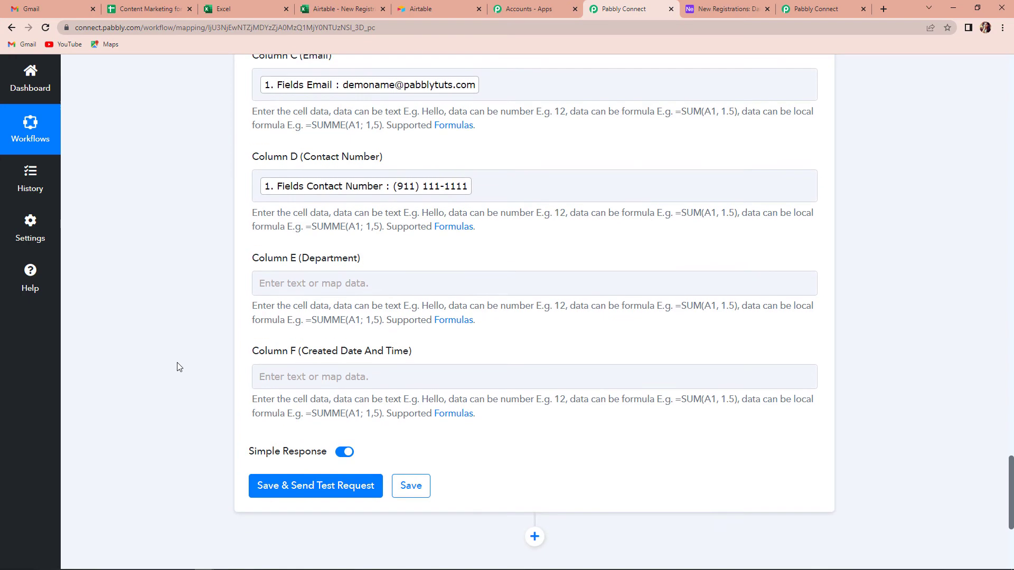
pyautogui.click(316, 283)
pyautogui.click(346, 377)
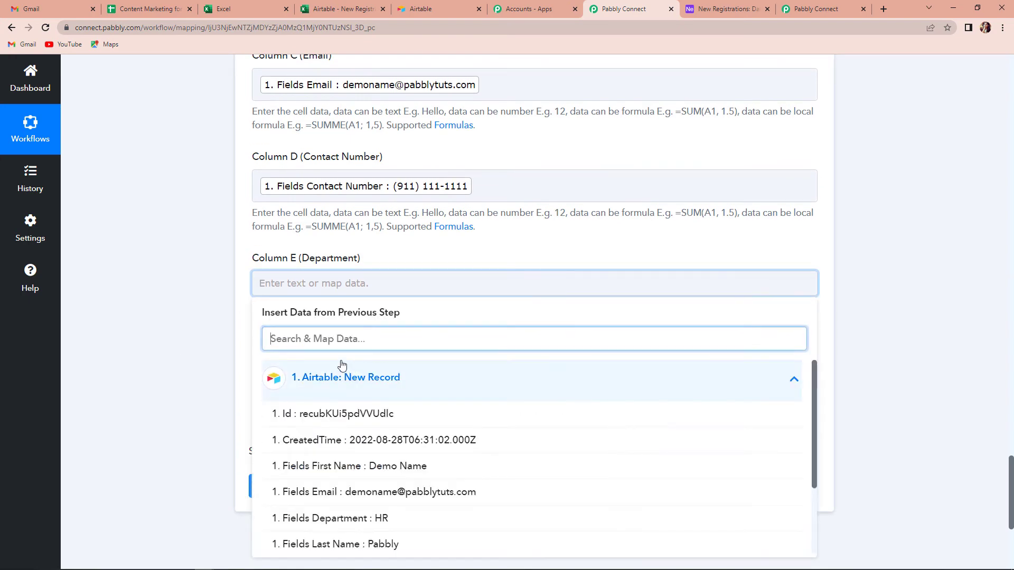
pyautogui.click(369, 525)
pyautogui.click(209, 416)
pyautogui.scroll(-3, 206, 414)
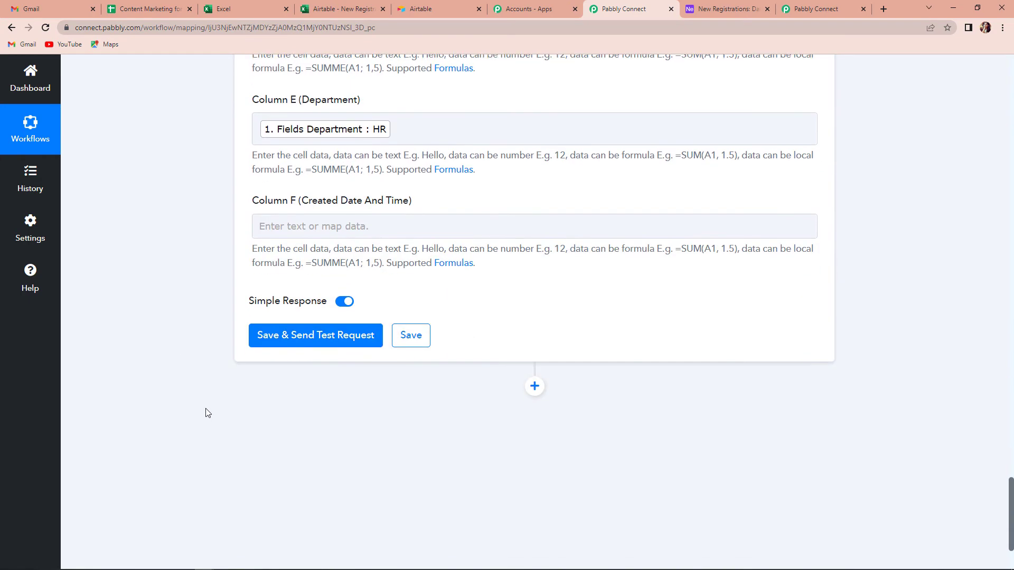
pyautogui.click(334, 226)
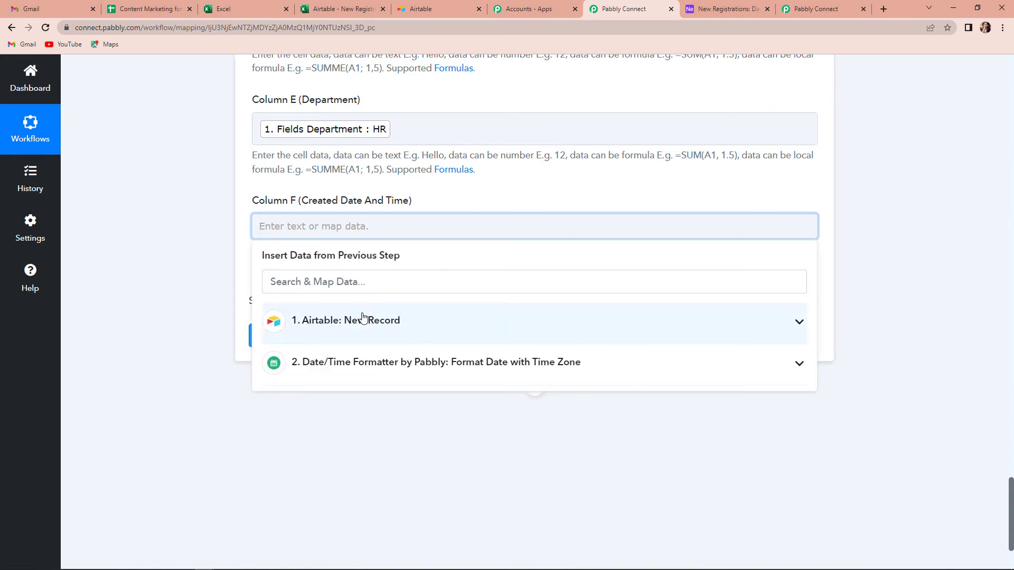
pyautogui.click(320, 372)
pyautogui.click(338, 421)
pyautogui.click(169, 311)
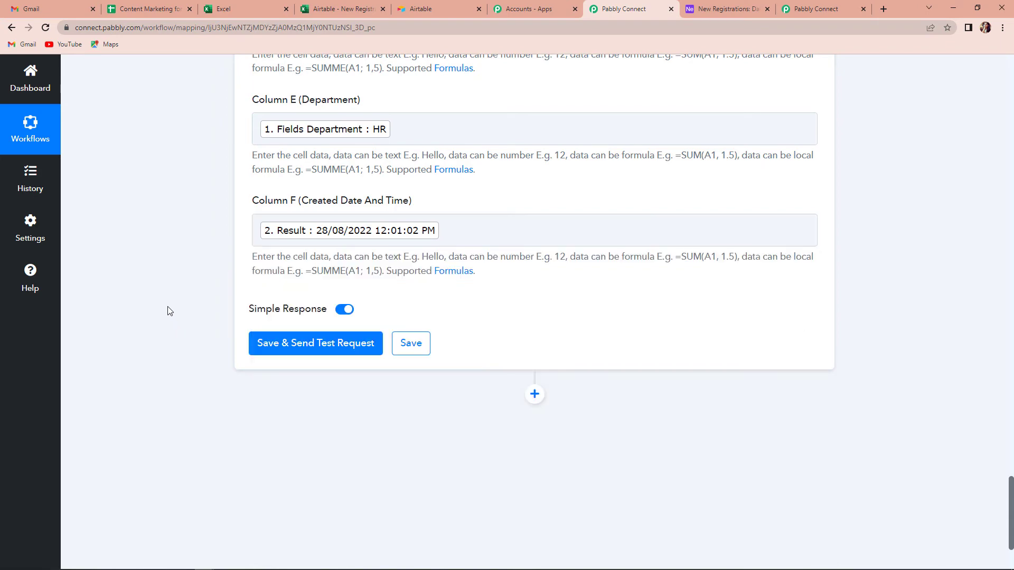
# Send a test request to add row A2:F2, then reload Excel Online to see it.
pyautogui.click(303, 351)
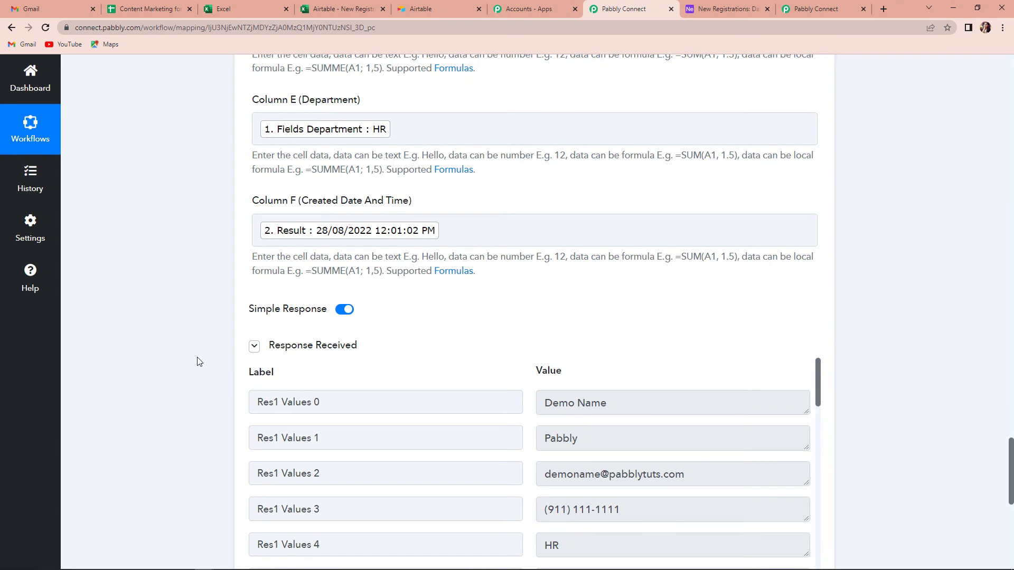
pyautogui.scroll(-4, 200, 362)
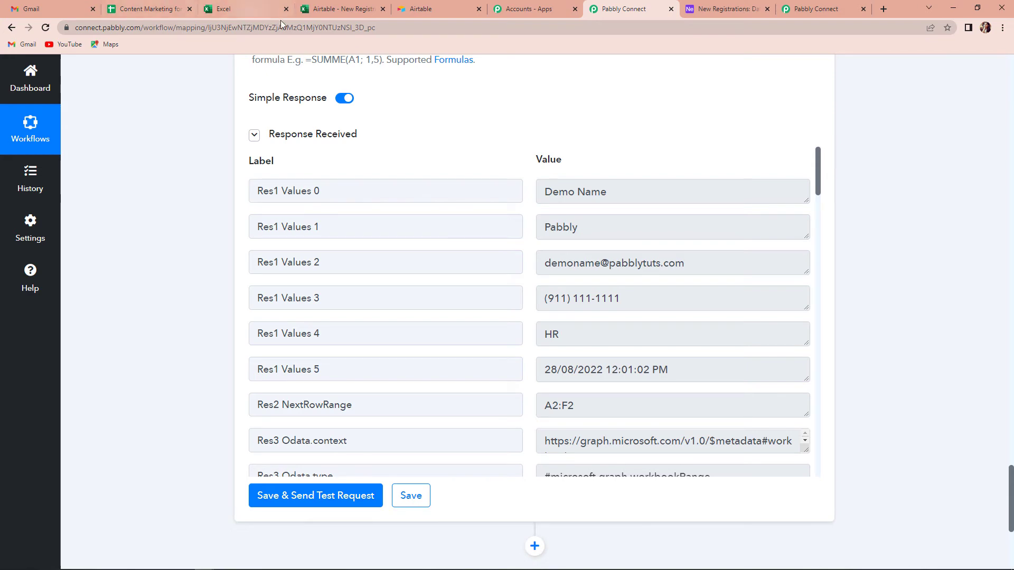
pyautogui.click(338, 9)
pyautogui.click(45, 28)
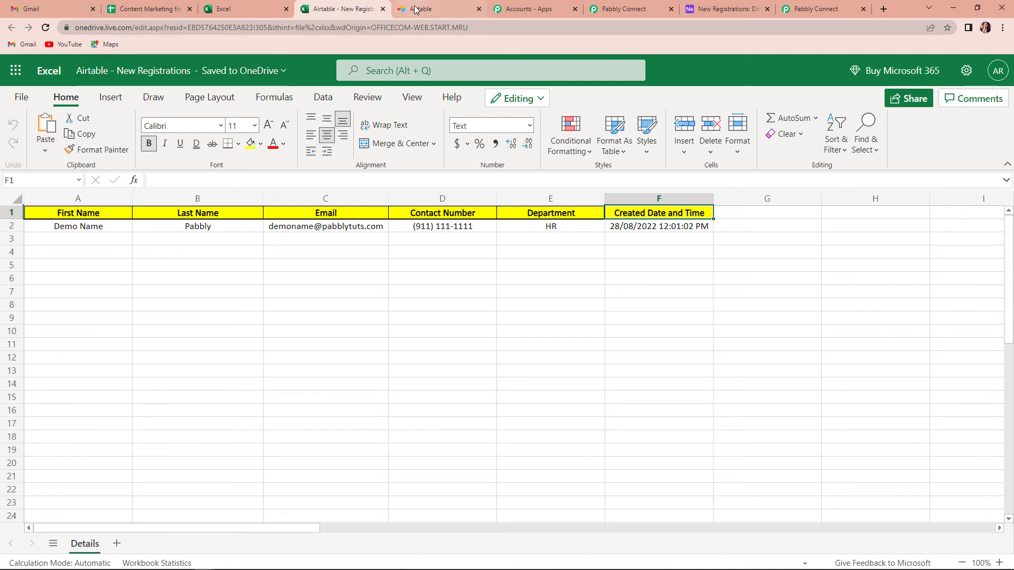
# Add an Airtable record Testing 123 with an email, a contact number and department Finance.
pyautogui.click(721, 8)
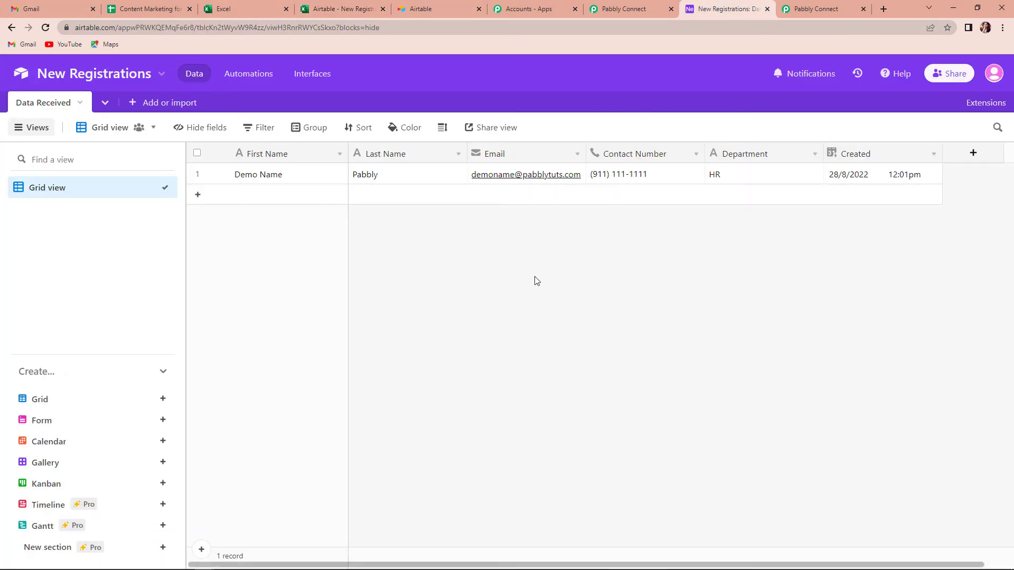
pyautogui.click(302, 199)
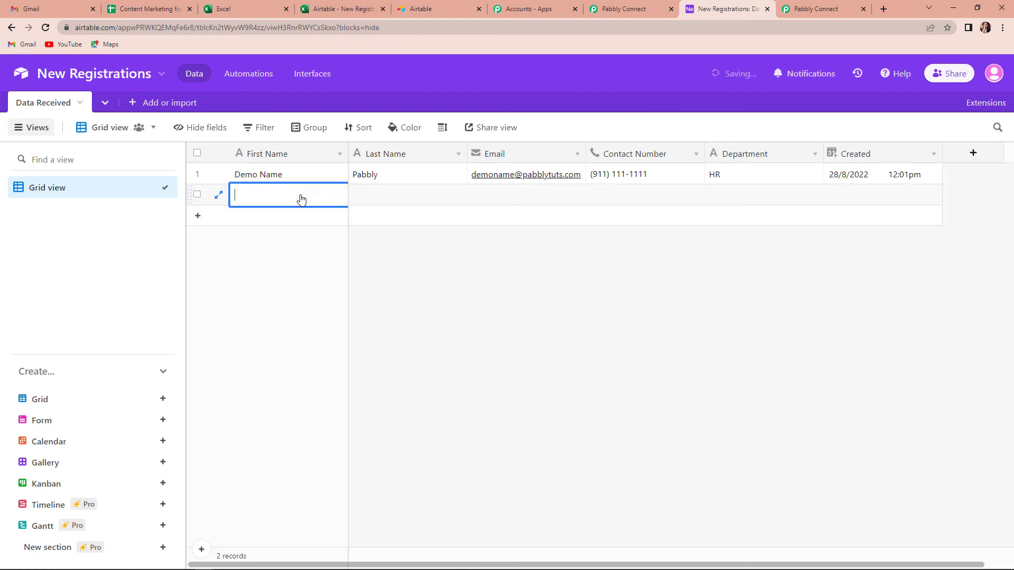
pyautogui.write('Testing')
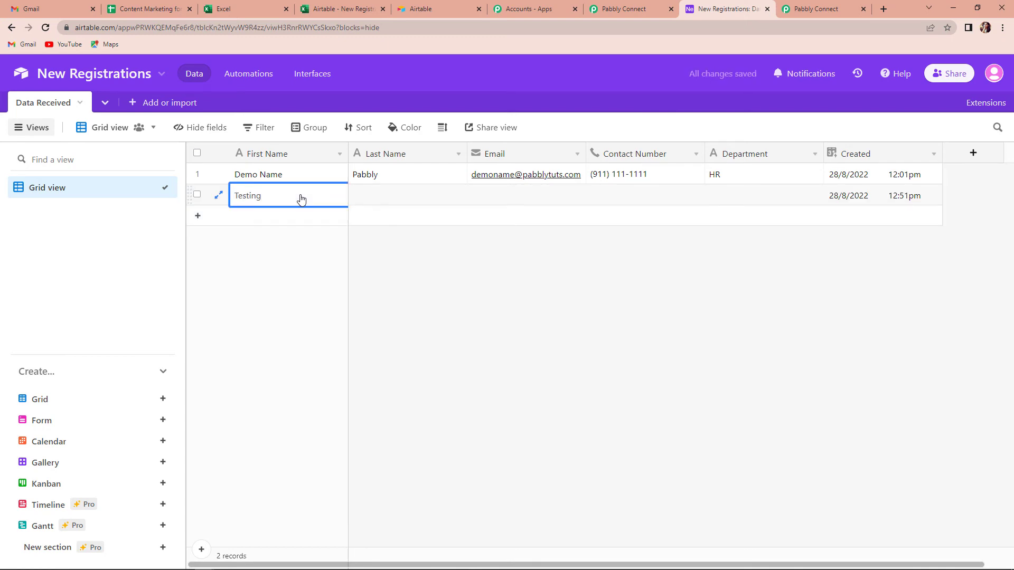
pyautogui.press('Tab')
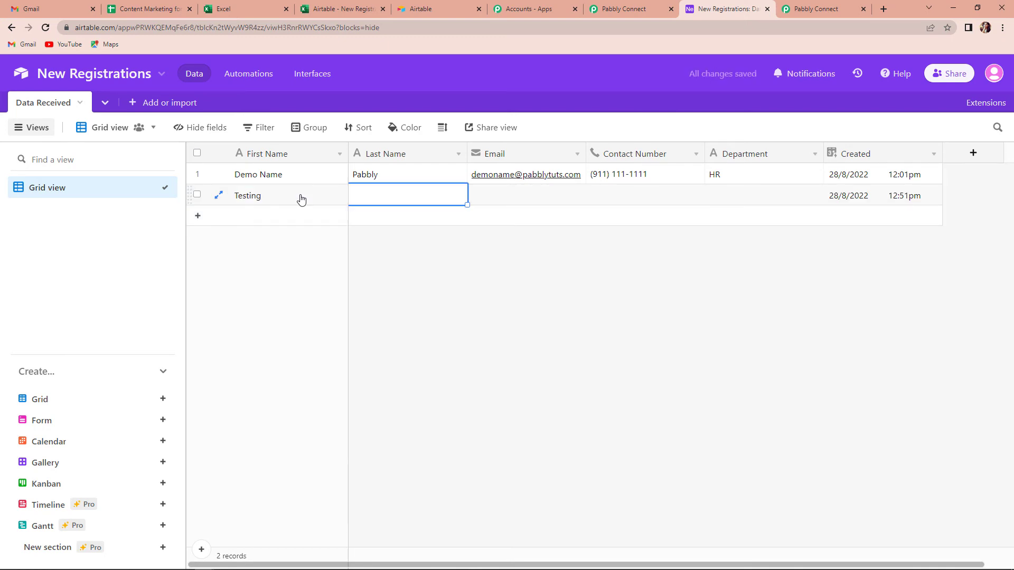
pyautogui.write('123')
pyautogui.press('Tab')
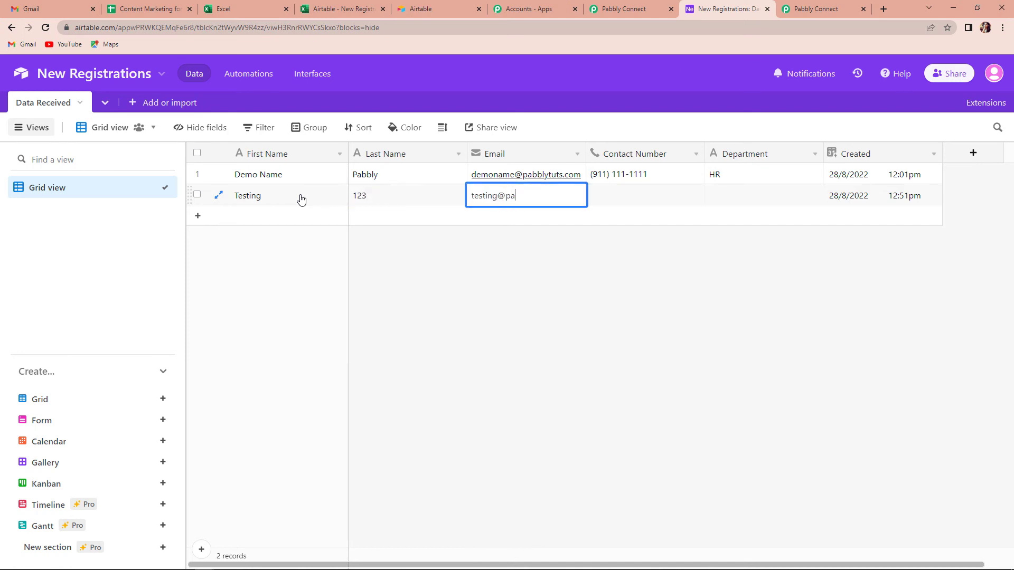
pyautogui.click(610, 202)
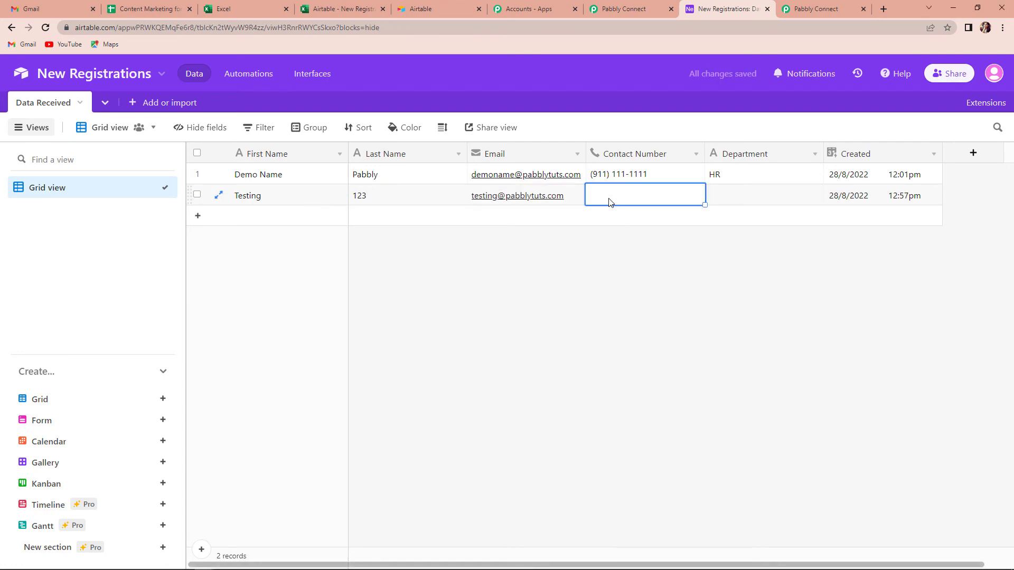
pyautogui.write('9111111111')
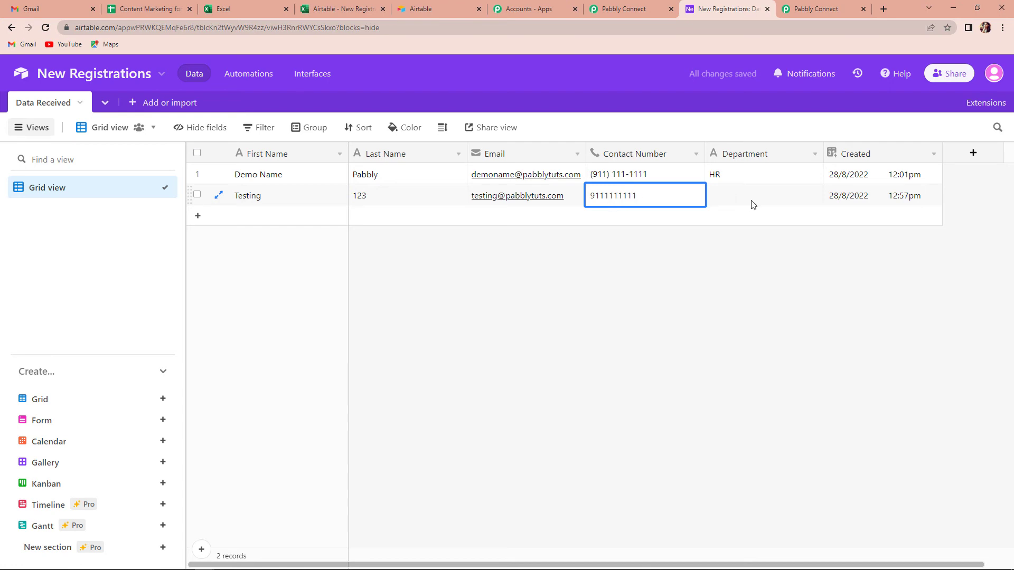
pyautogui.click(752, 204)
pyautogui.write('D')
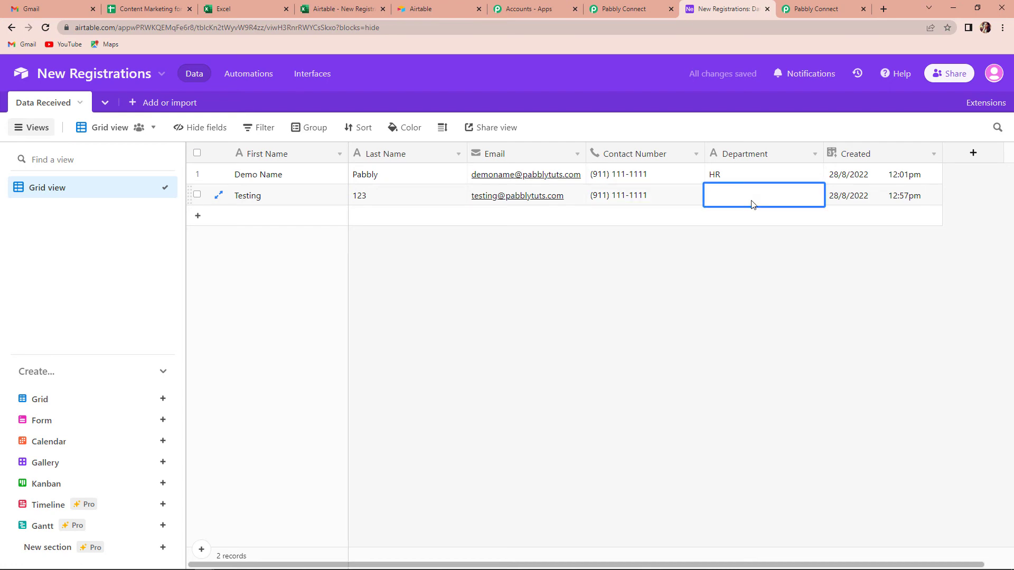
pyautogui.write('Finance')
pyautogui.click(830, 299)
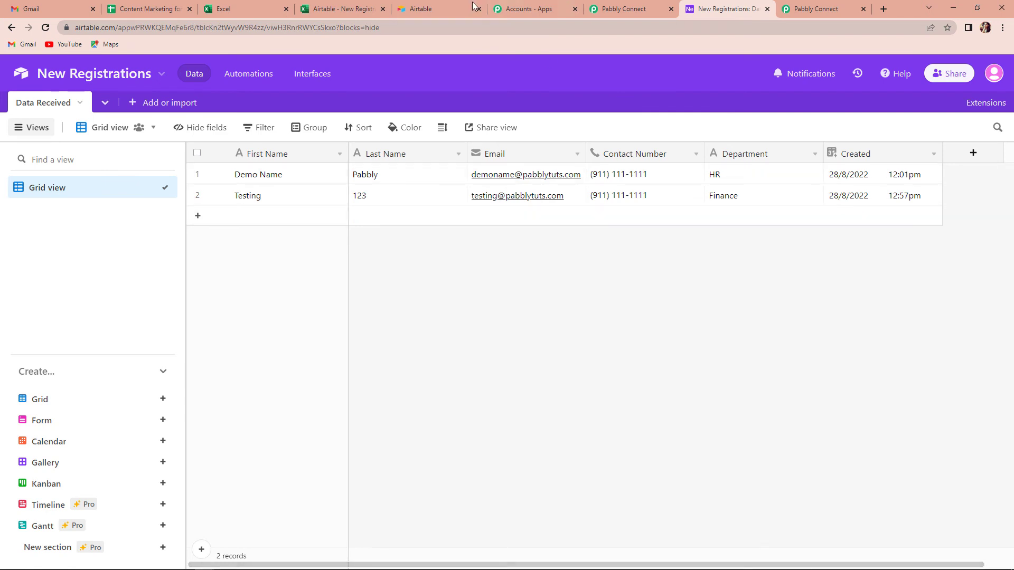
# Reload Excel Online to confirm only the Demo Name row exists, then return to Pabbly Connect.
pyautogui.click(324, 10)
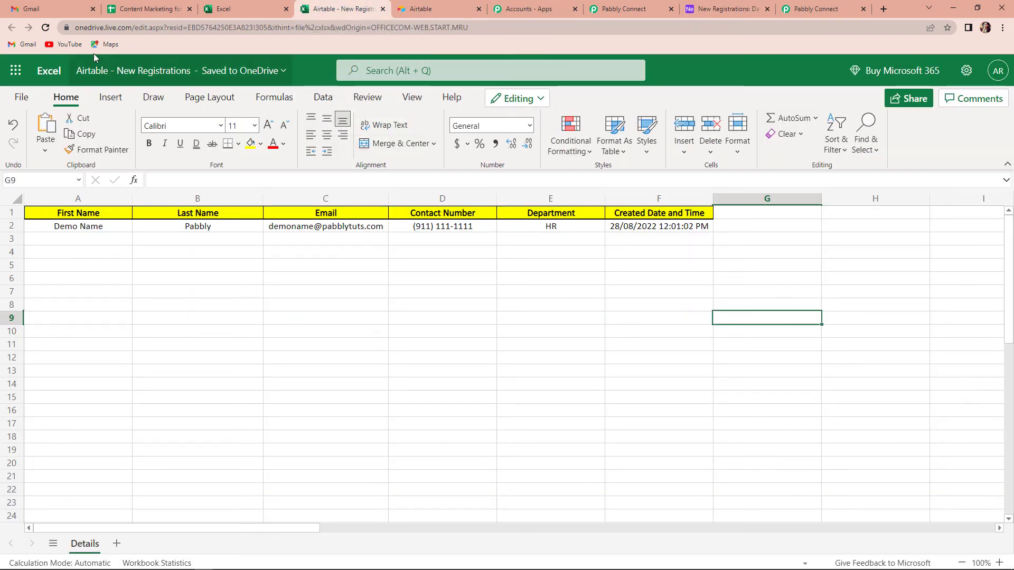
pyautogui.click(46, 27)
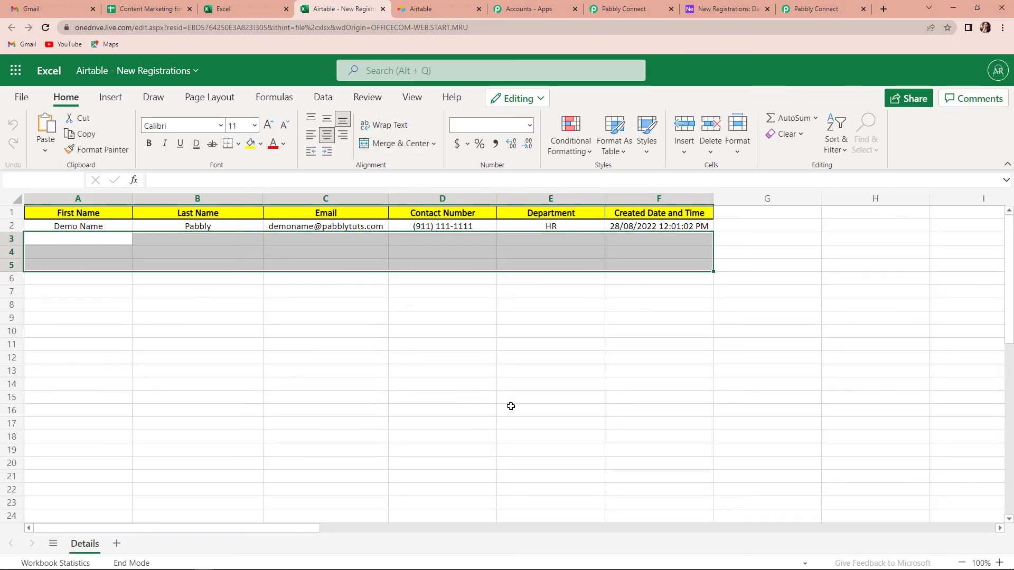
pyautogui.click(510, 406)
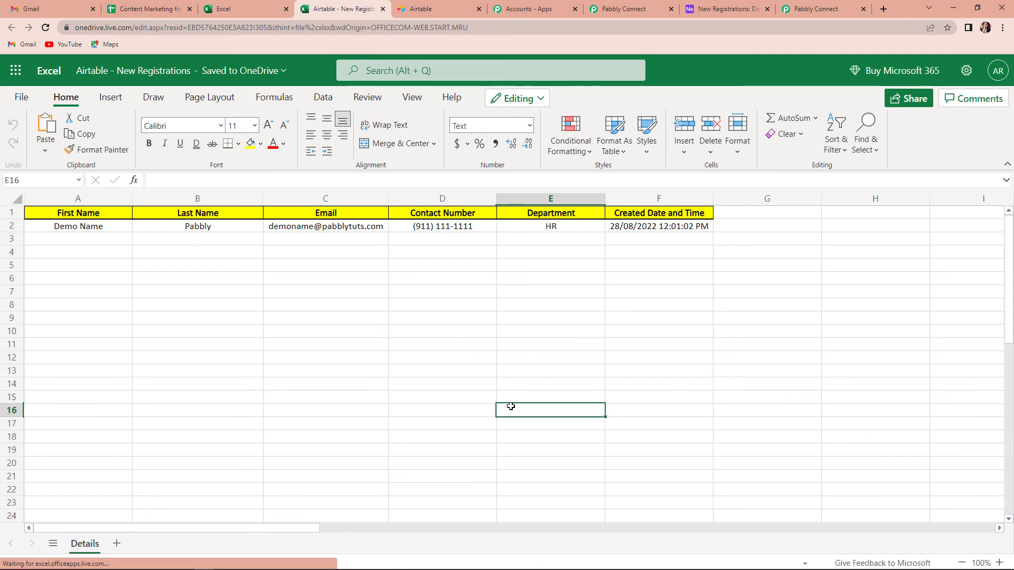
pyautogui.click(628, 9)
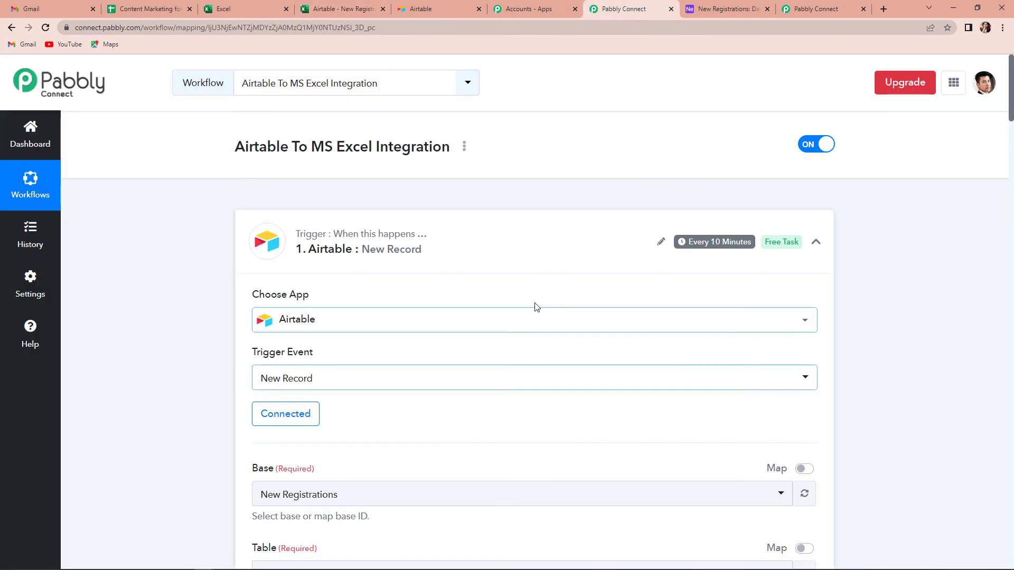
# Confirm the 10-minute trigger added the Testing record to Excel row 3 with 28/08/2022 12:57:02 PM.
pyautogui.moveTo(699, 246)
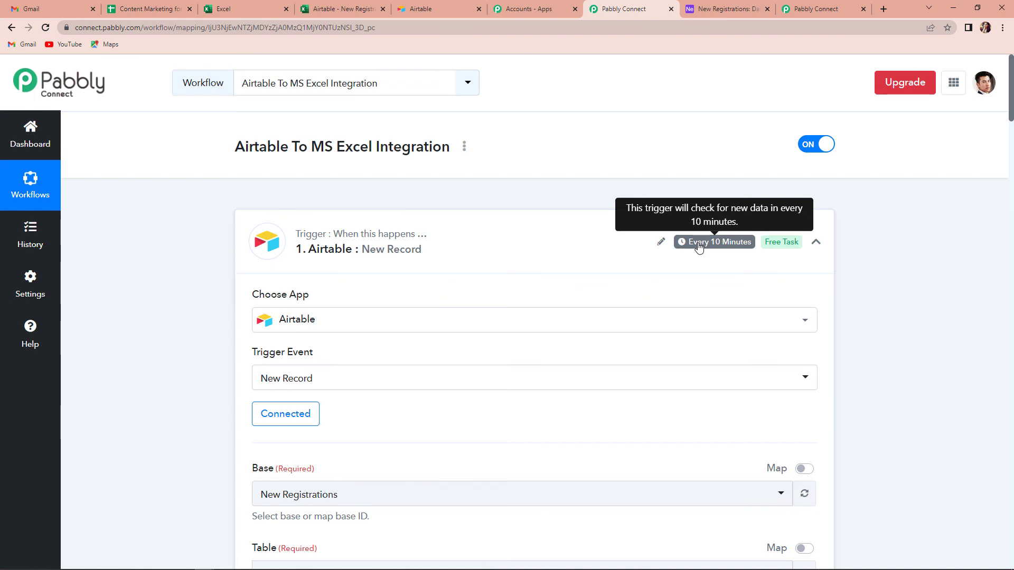
pyautogui.hotkey('ctrl', '4')
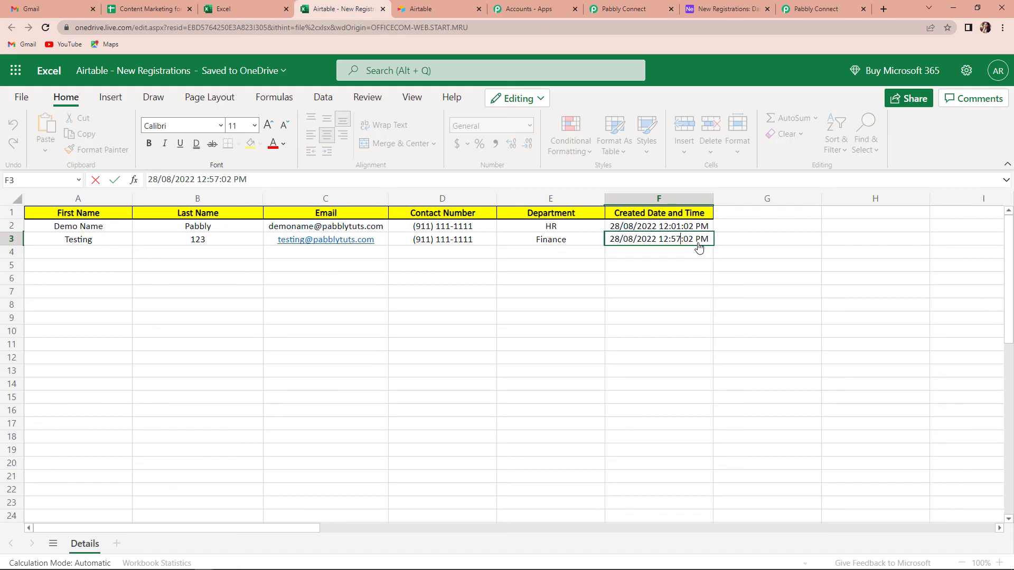
pyautogui.click(624, 9)
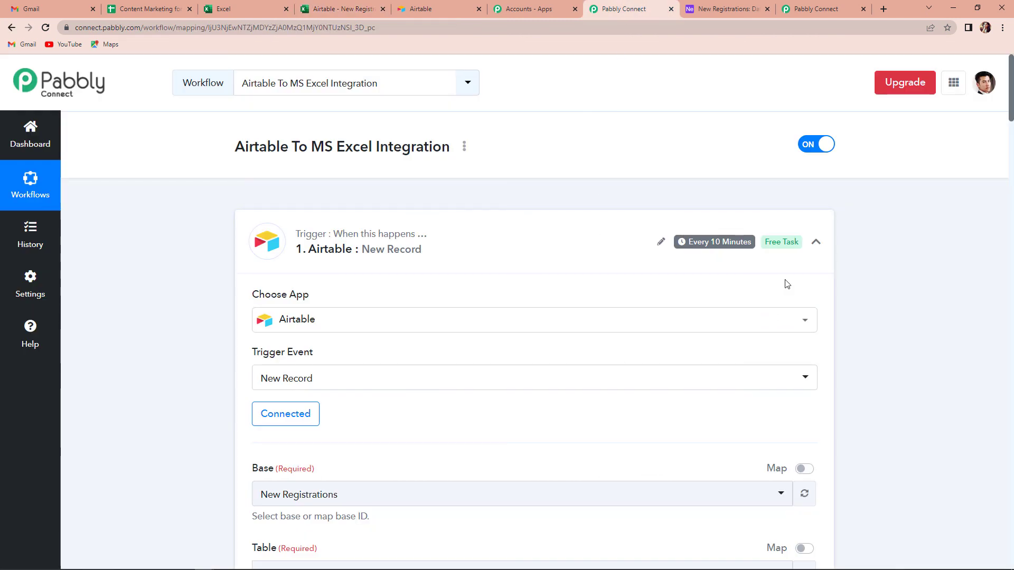
# Collapse the Airtable New Record, Date/Time Formatter and Excel Add Row step cards.
pyautogui.click(816, 242)
pyautogui.click(820, 369)
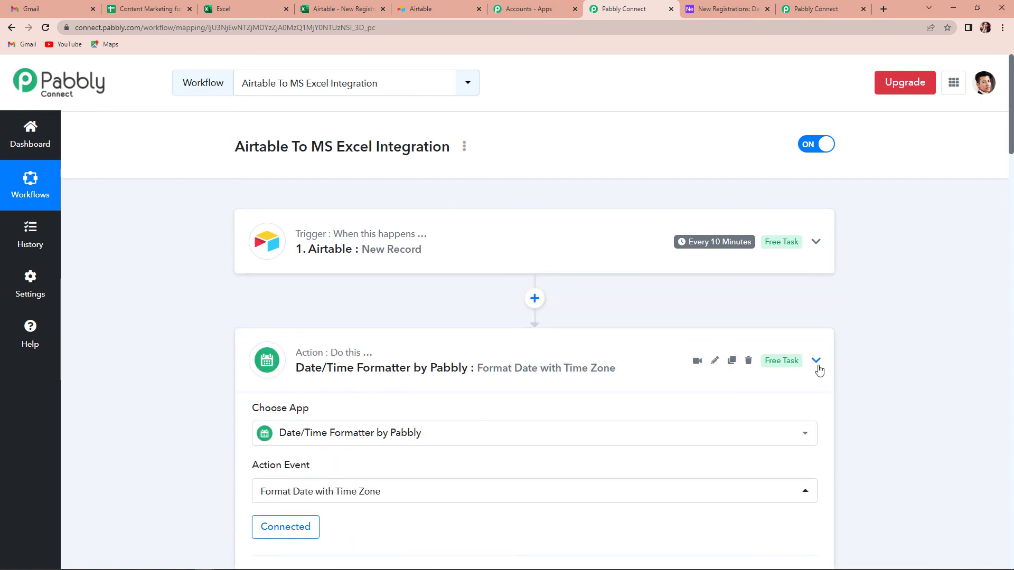
pyautogui.click(817, 482)
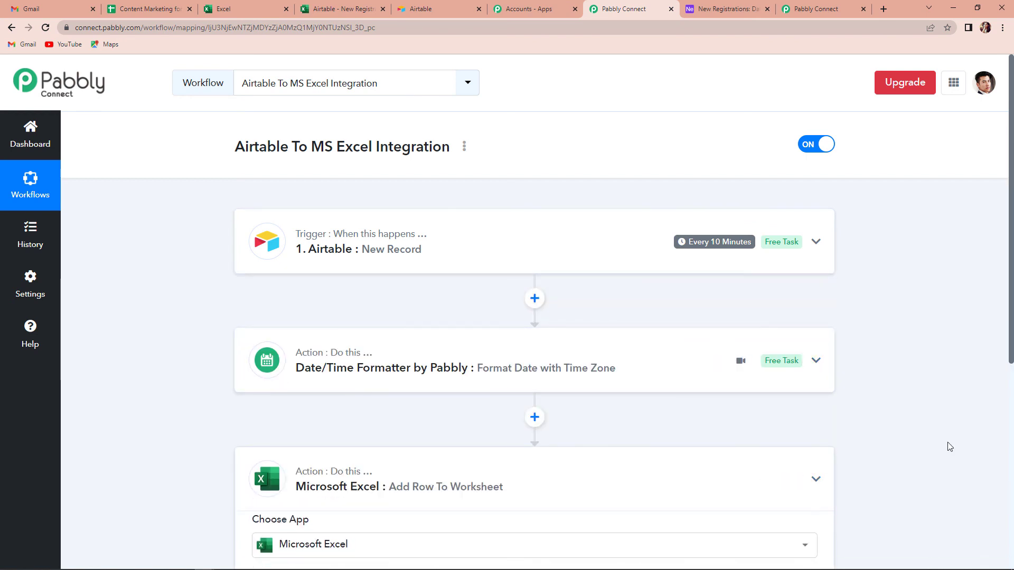